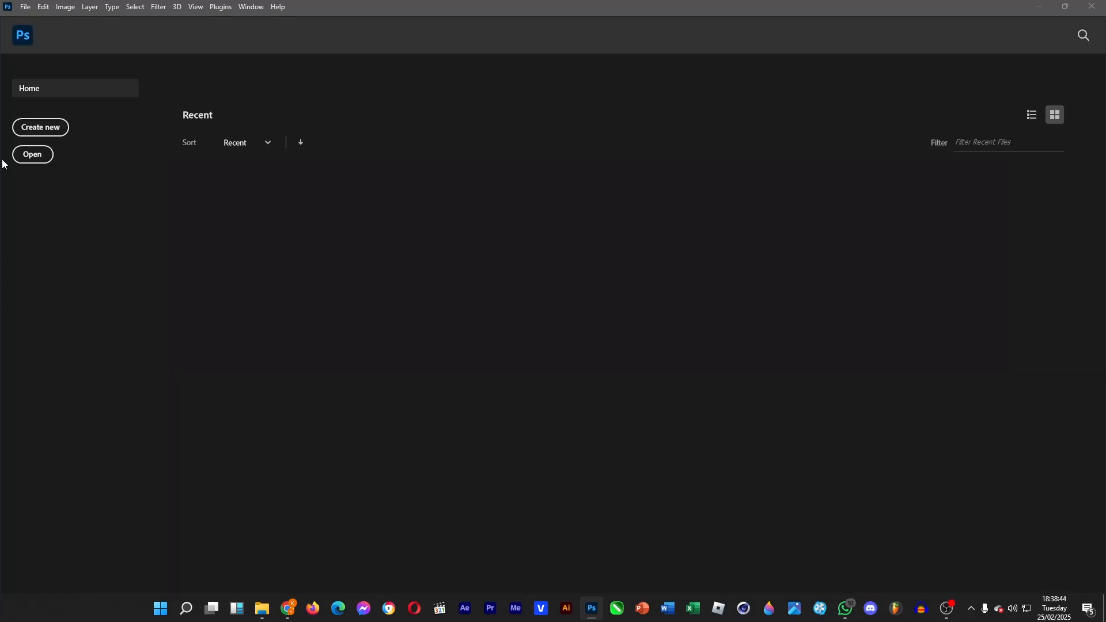
Step: Create a new document, browsing the preset categories before choosing the recent 1920 x 1080 px custom preset
left_click(35, 128)
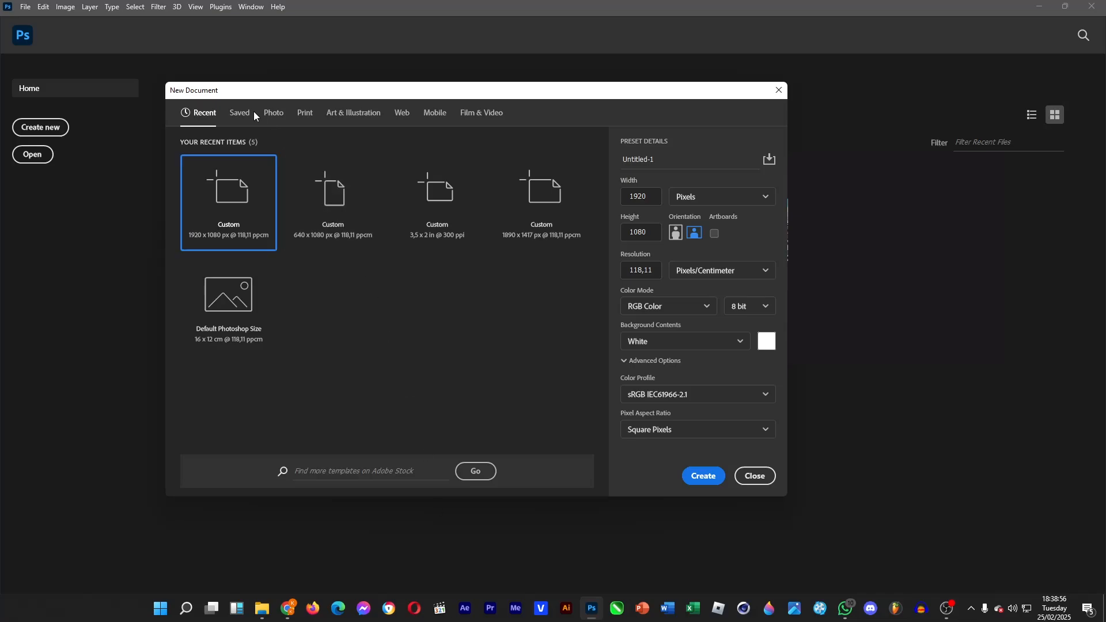
left_click(237, 115)
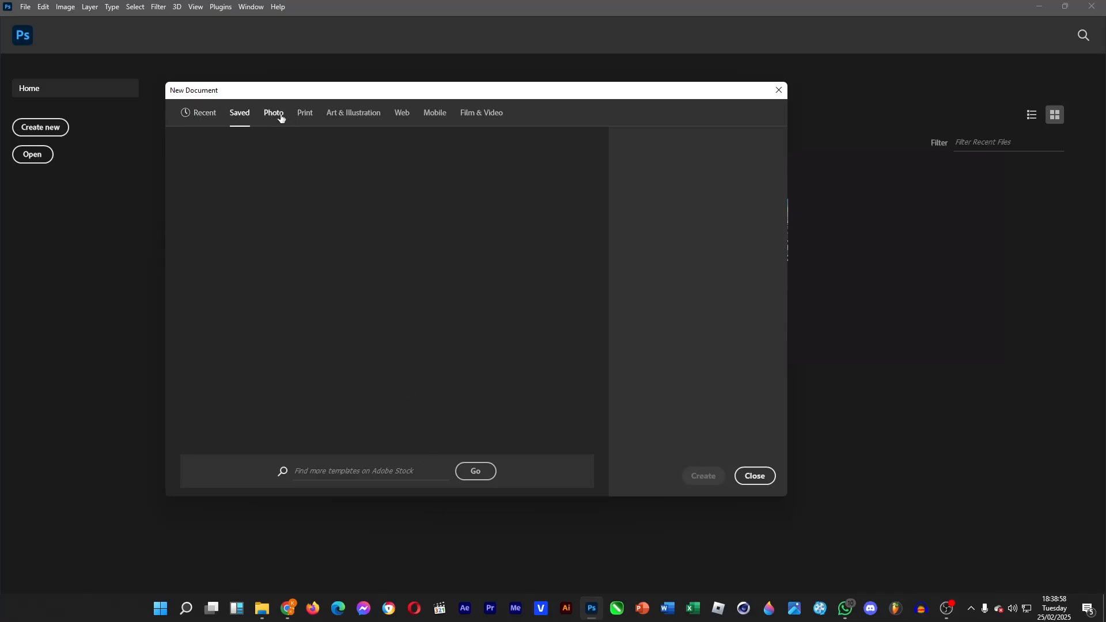
left_click(278, 115)
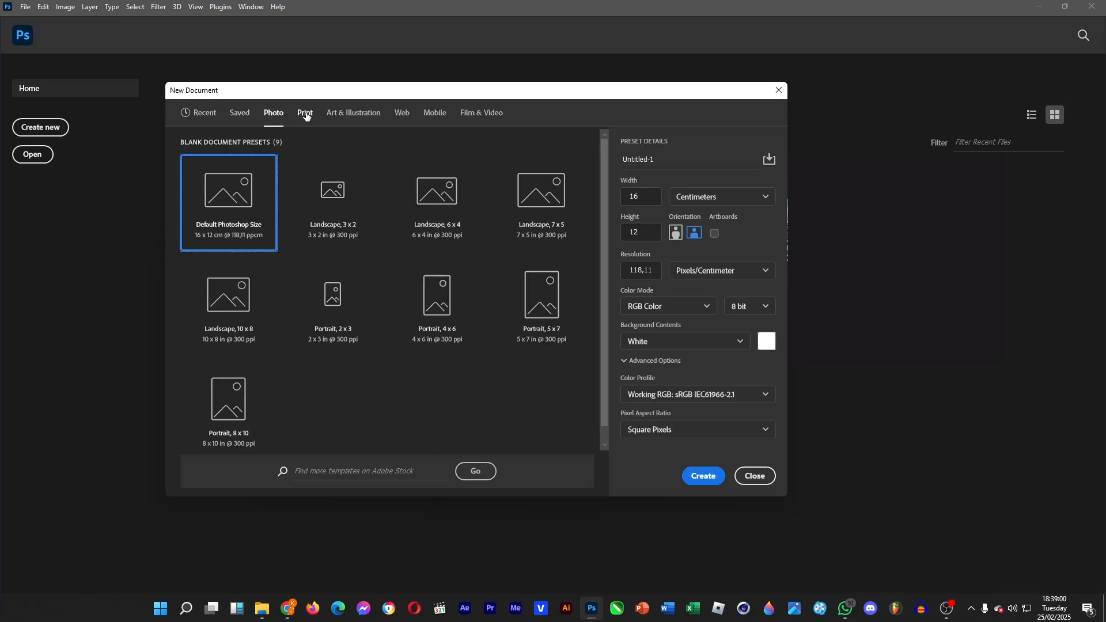
left_click(308, 114)
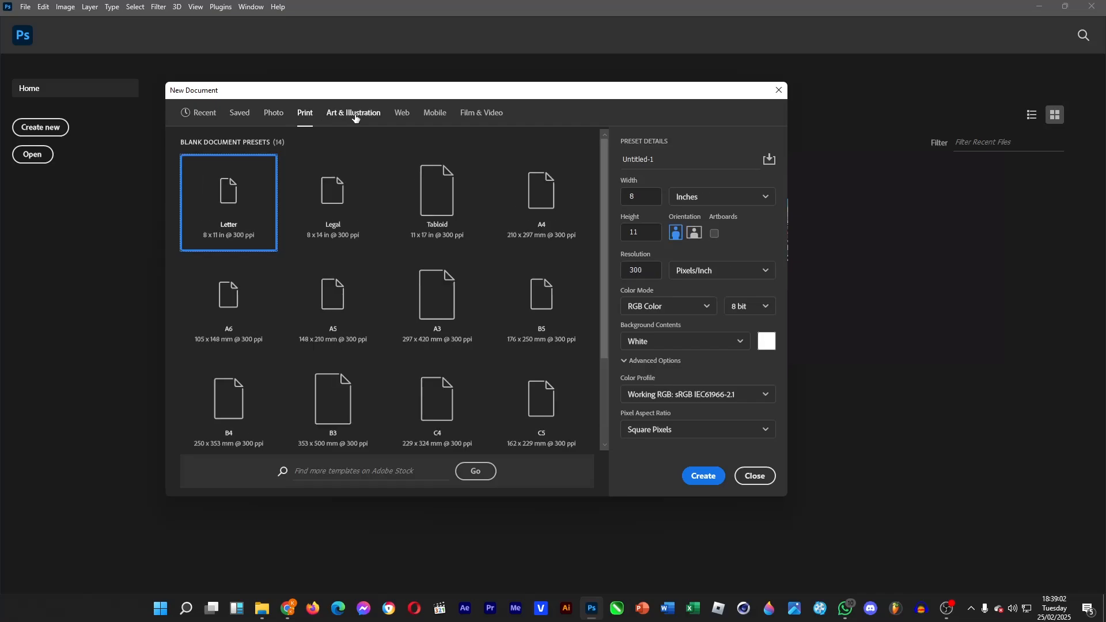
left_click(353, 115)
left_click(407, 118)
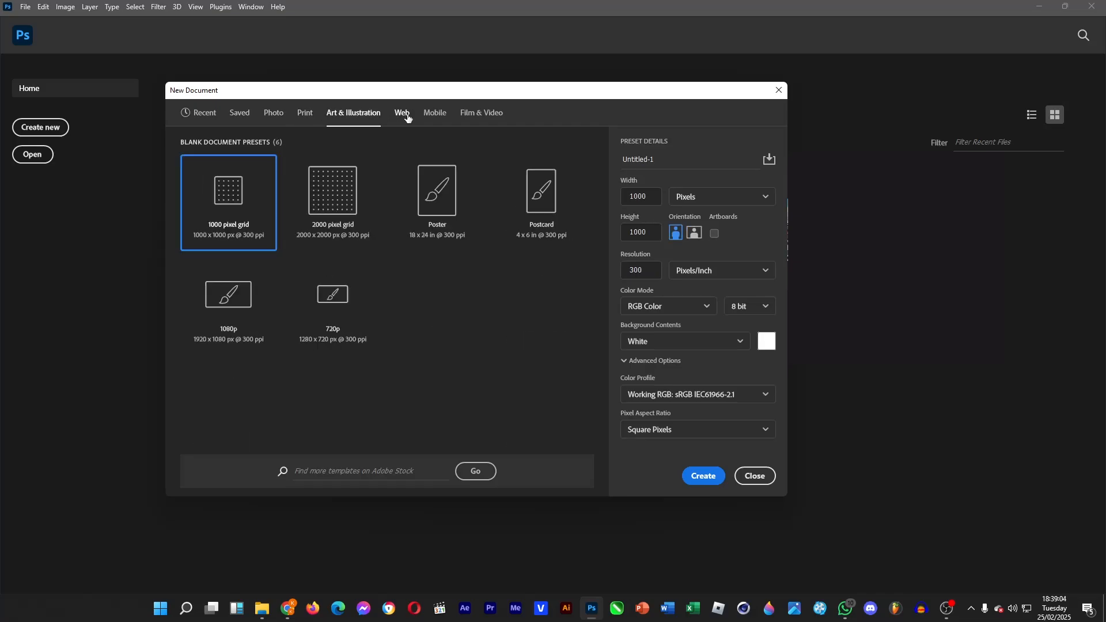
left_click(433, 119)
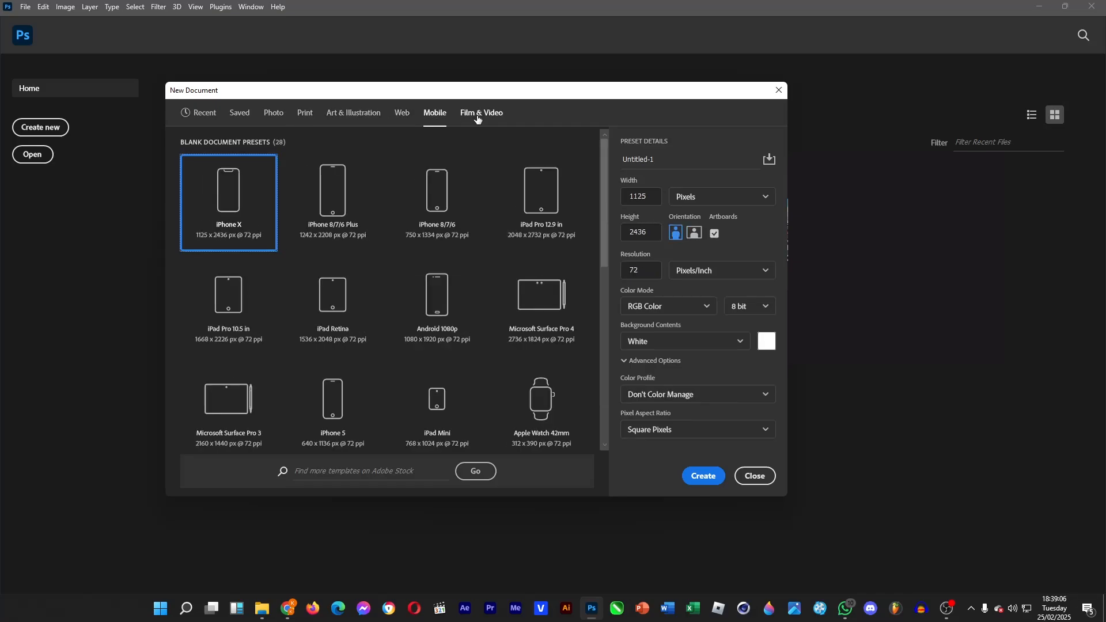
left_click(474, 119)
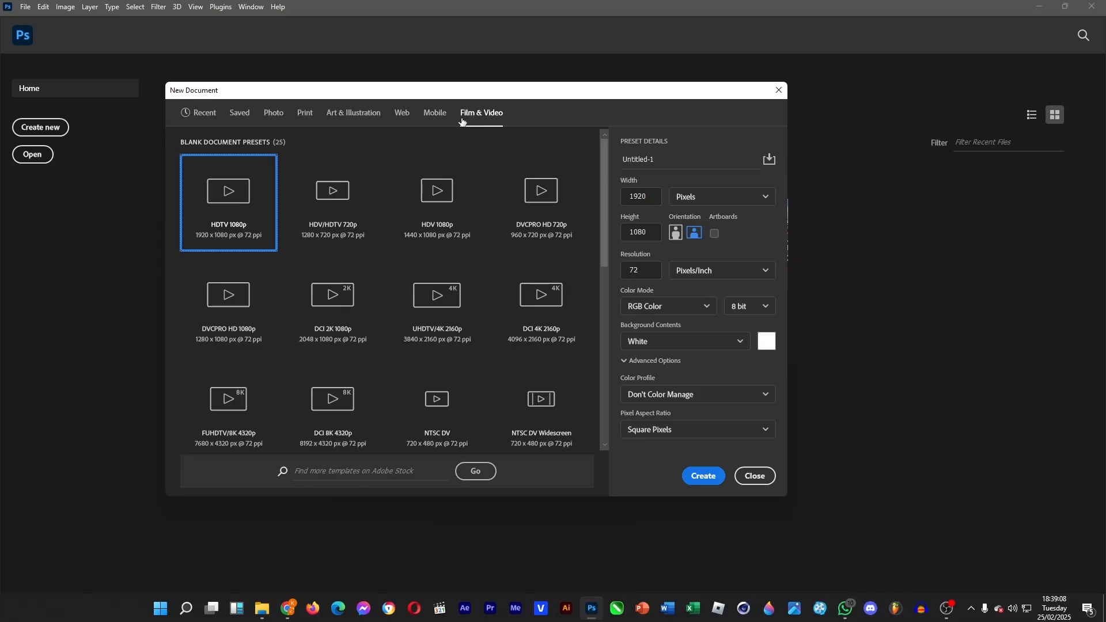
left_click(205, 118)
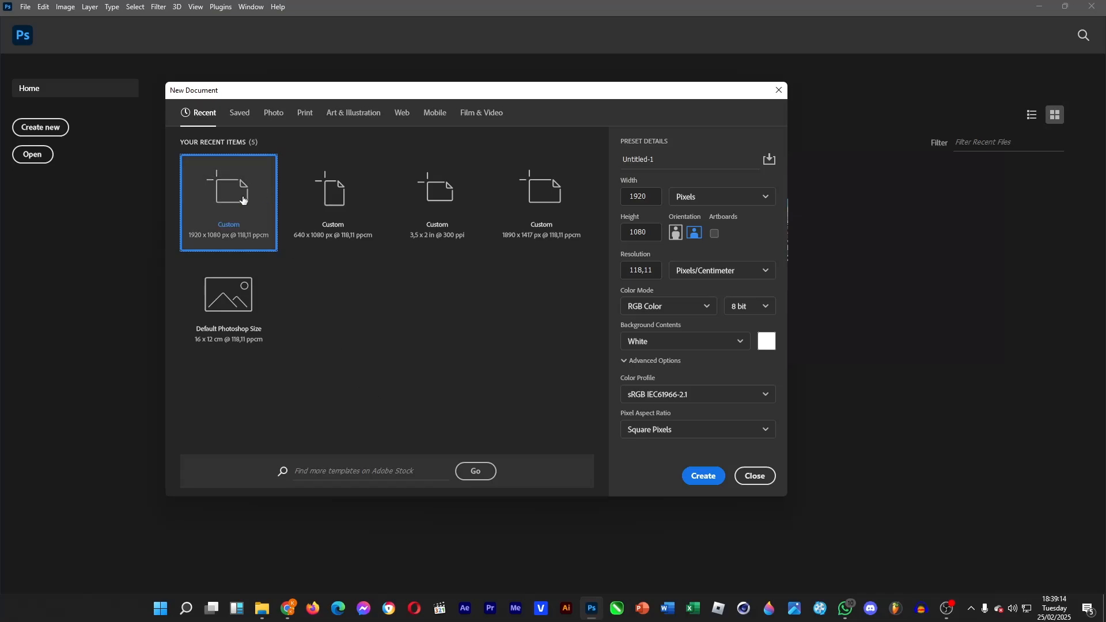
double_click(237, 223)
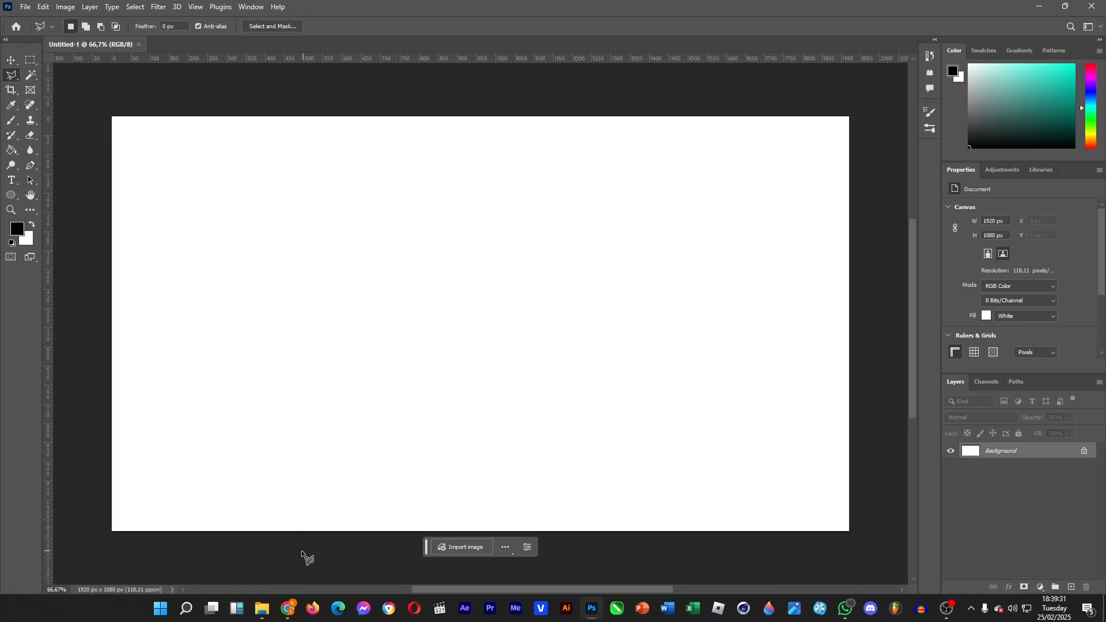
Step: Place the Garden photo from the Downloads folder in File Explorer onto the canvas and commit it
left_click(271, 616)
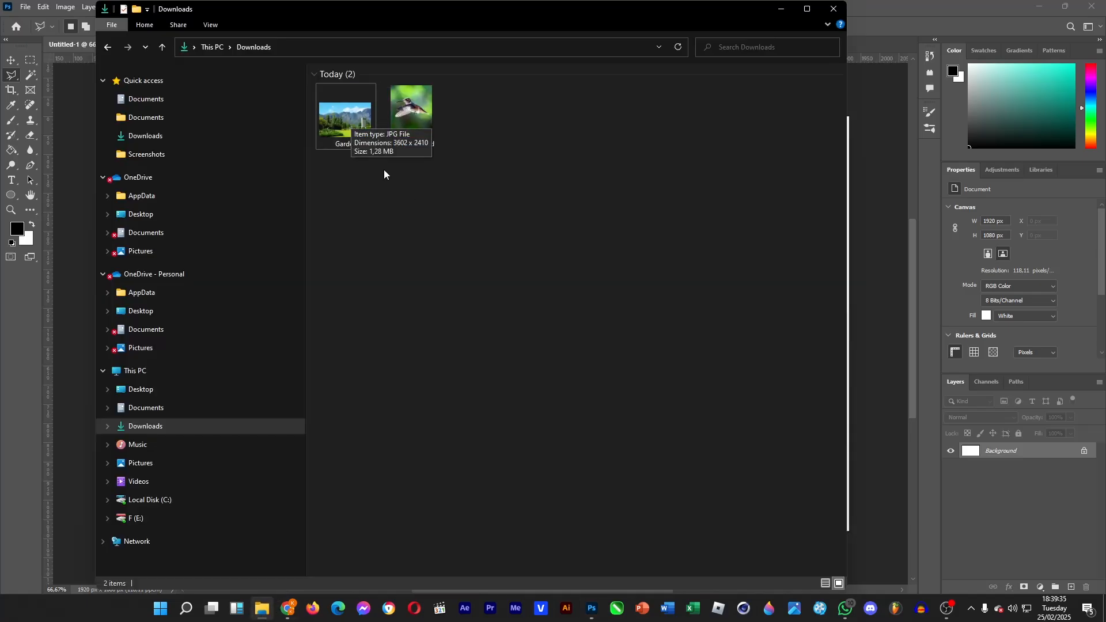
left_click_drag(351, 130, 720, 251)
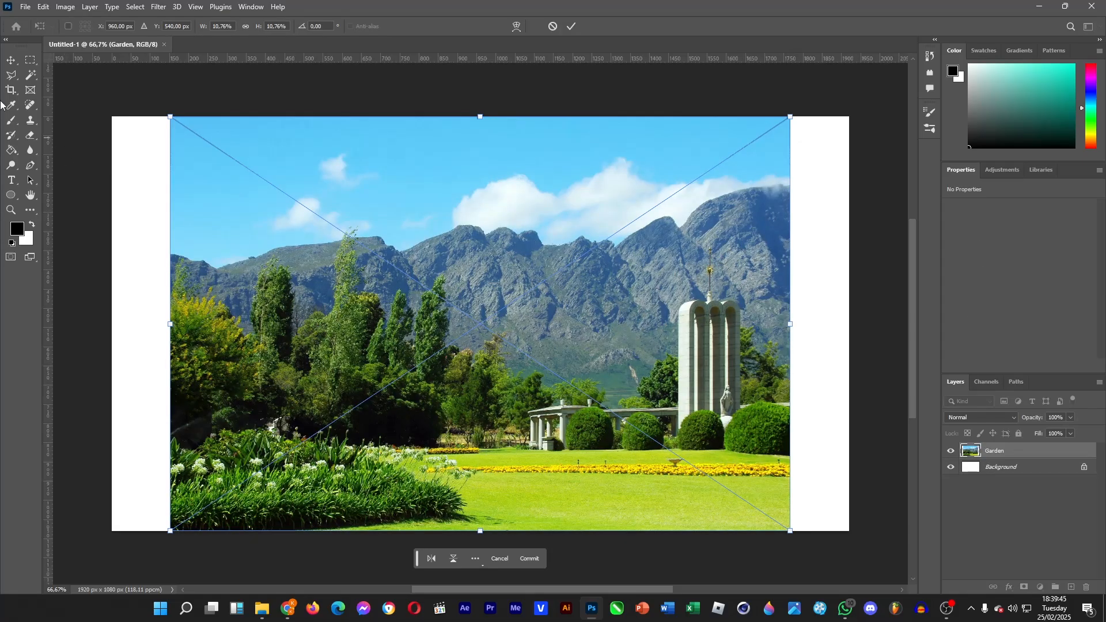
left_click(11, 60)
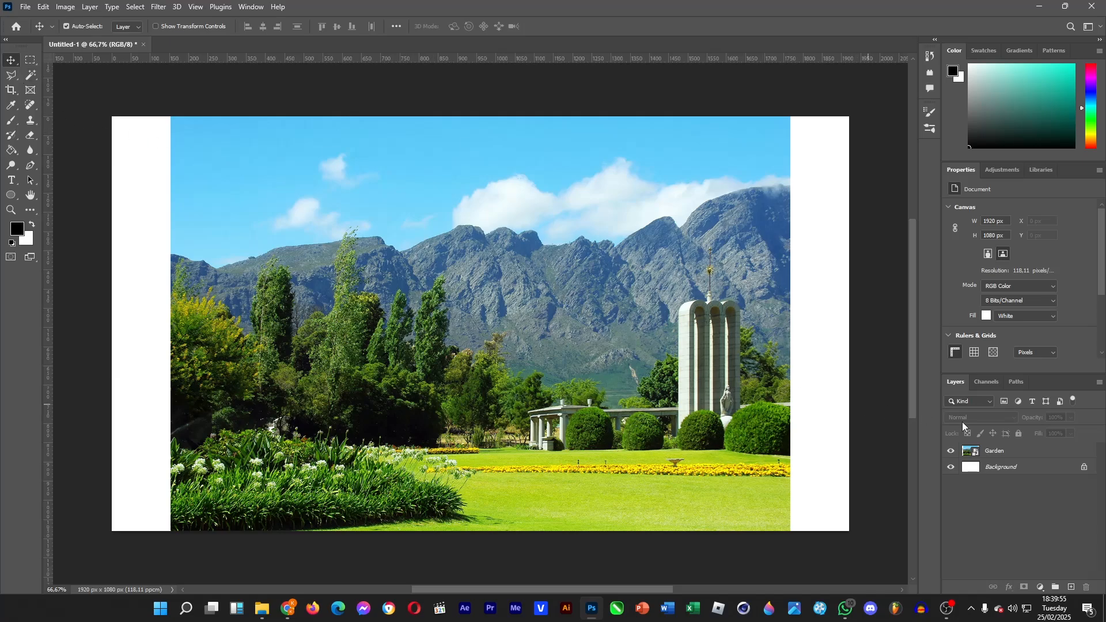
Step: Free-transform the Garden layer, scaling it up until it covers the whole canvas
left_click(1025, 458)
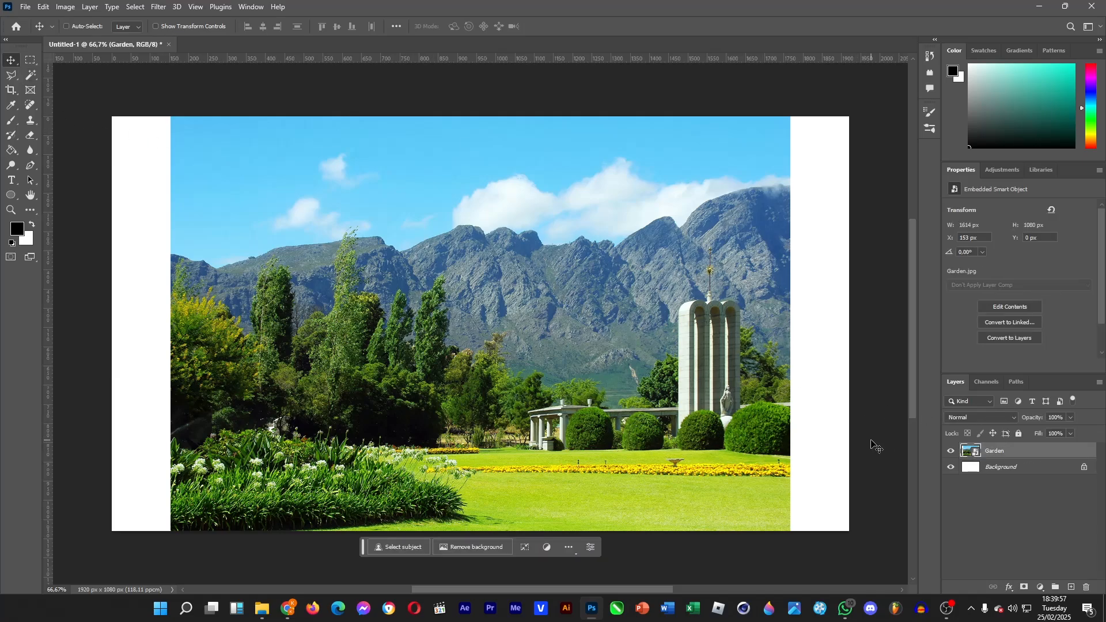
key("ctrl+t")
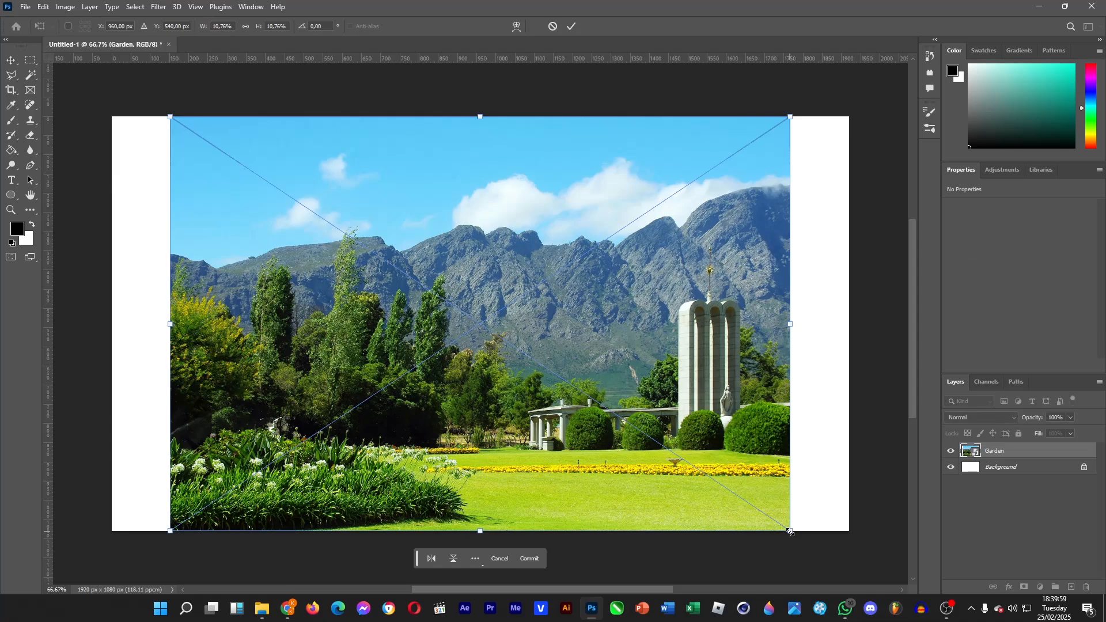
left_click_drag(790, 531, 856, 575)
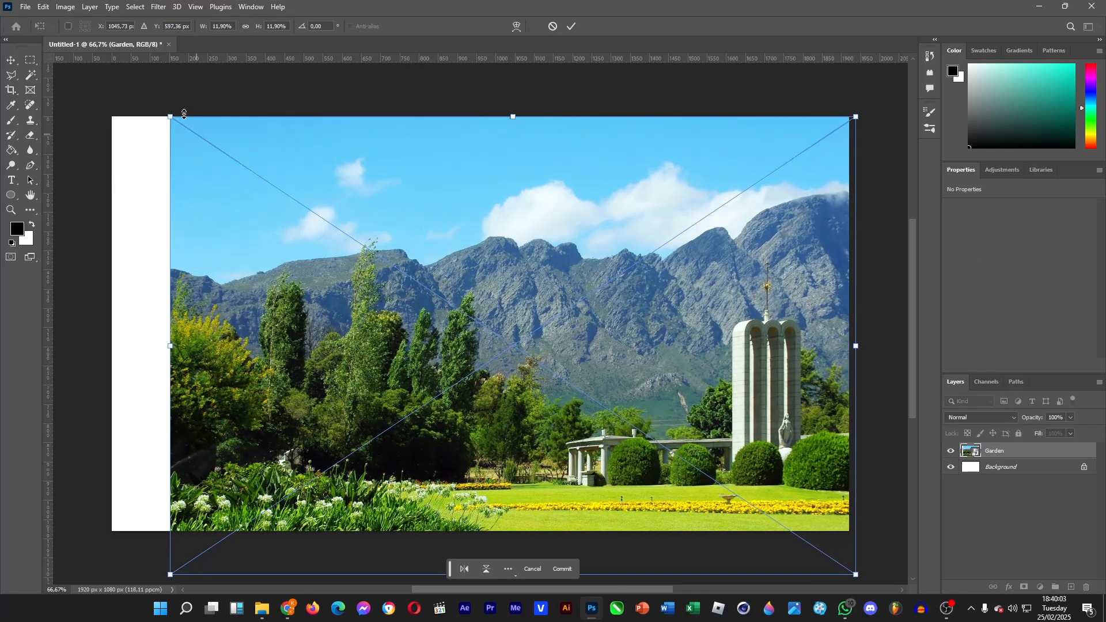
left_click_drag(184, 114, 96, 83)
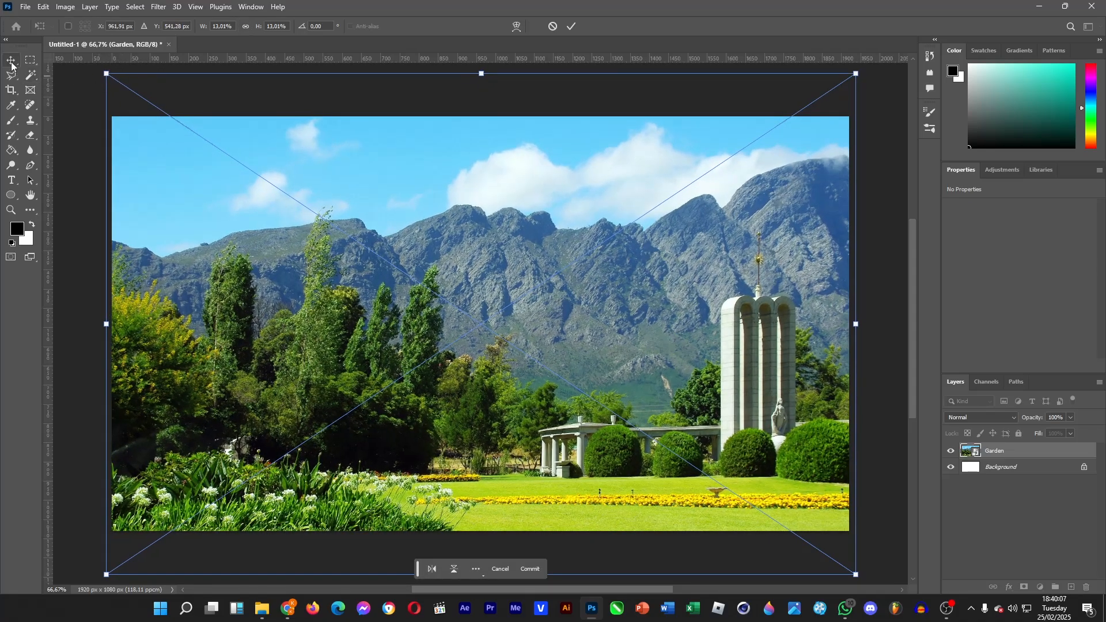
key("Return")
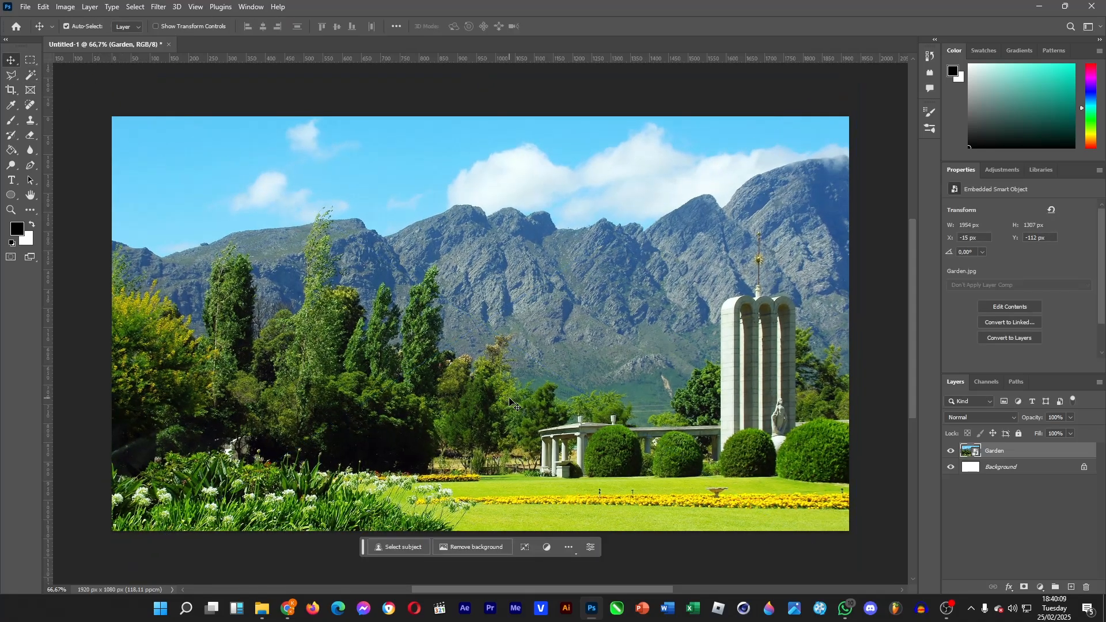
Step: Place the Hummingbird photo from the Downloads folder onto the canvas and commit it
left_click(263, 609)
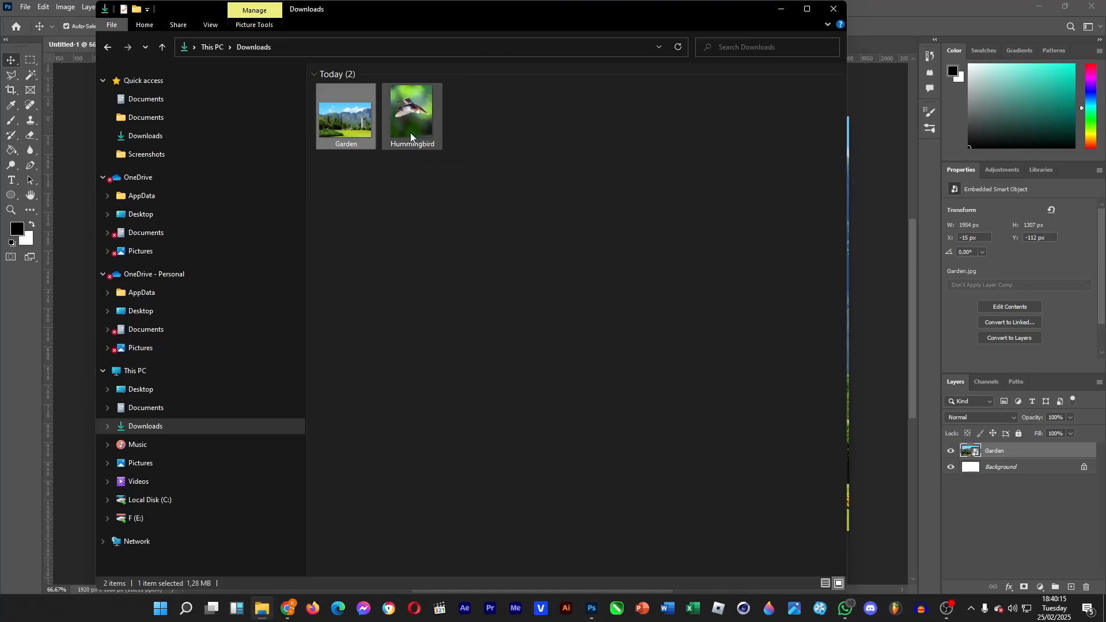
left_click_drag(416, 120, 870, 112)
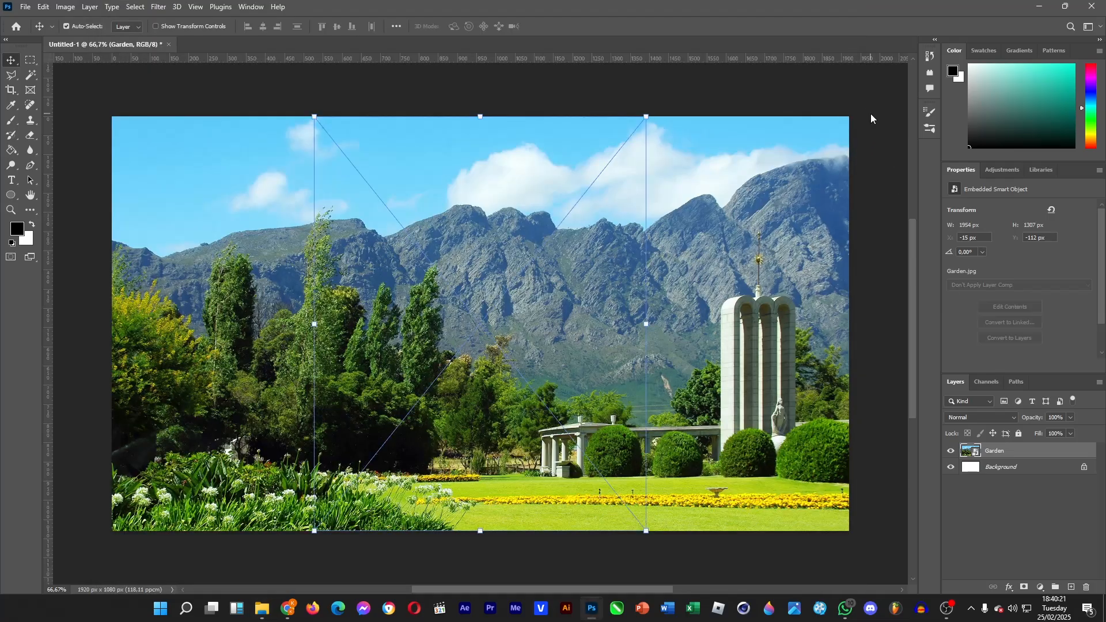
left_click(12, 61)
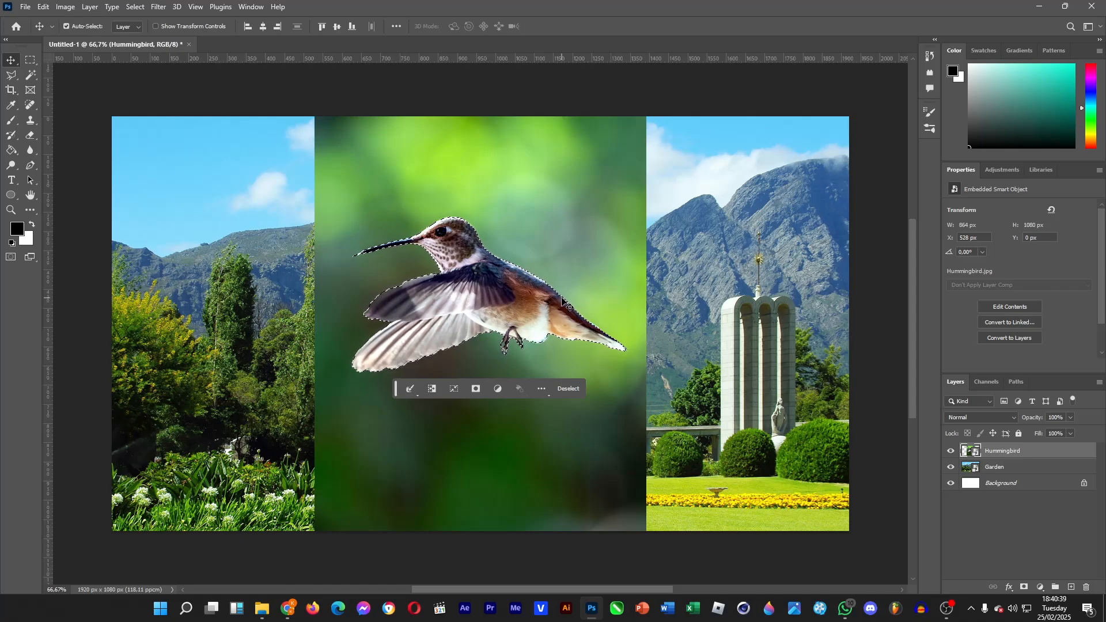
Step: Copy the selected bird onto its own layer, hide the original Hummingbird layer, and move the bird slightly higher
key("ctrl+j")
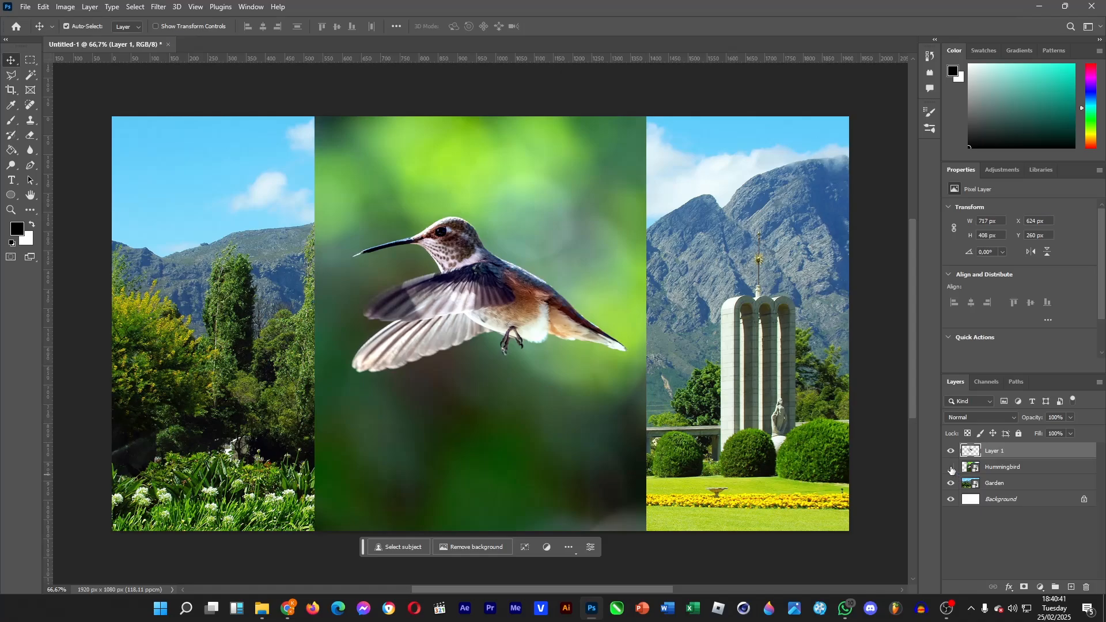
left_click(951, 468)
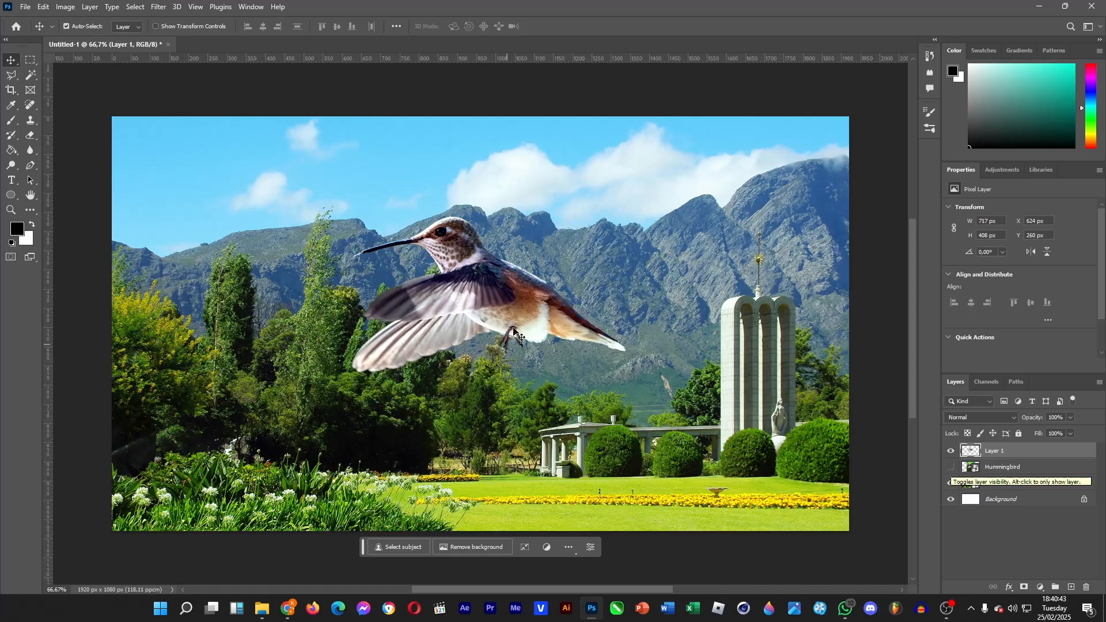
left_click_drag(517, 331, 510, 265)
Step: Zoom in on the bird's feet and delete the leftover background between them using the Magic Wand
left_click(10, 210)
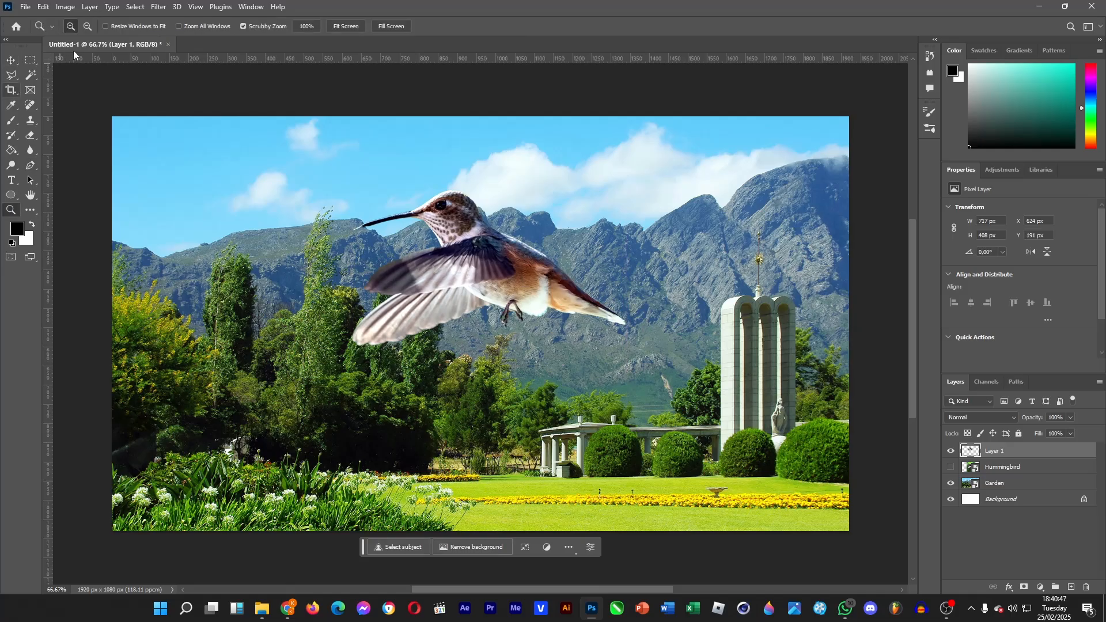
left_click_drag(482, 316, 511, 327)
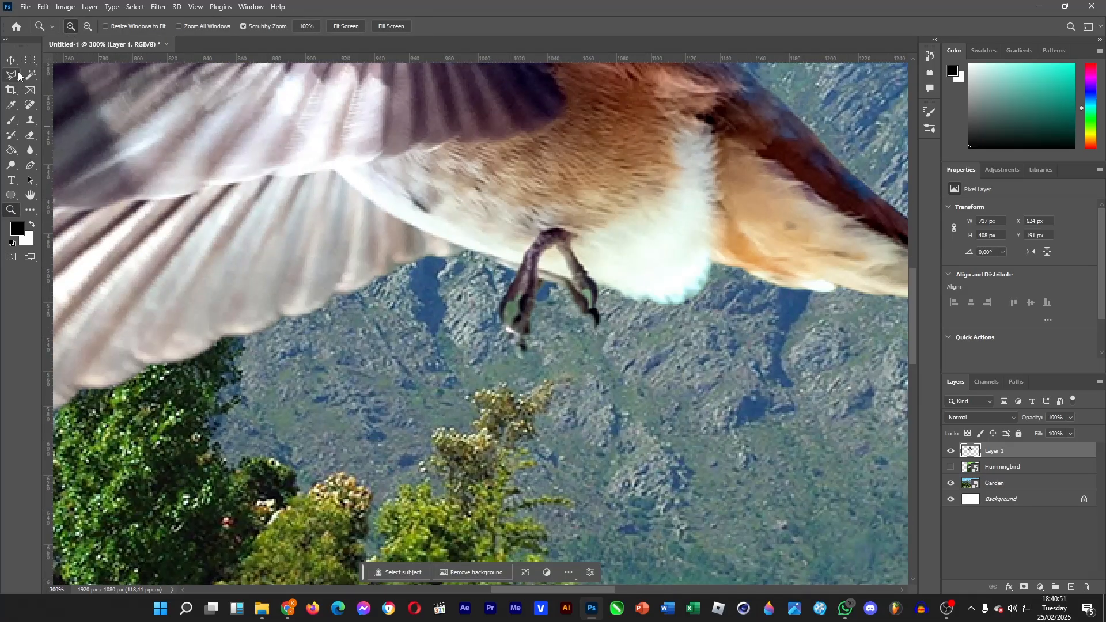
left_click(33, 76)
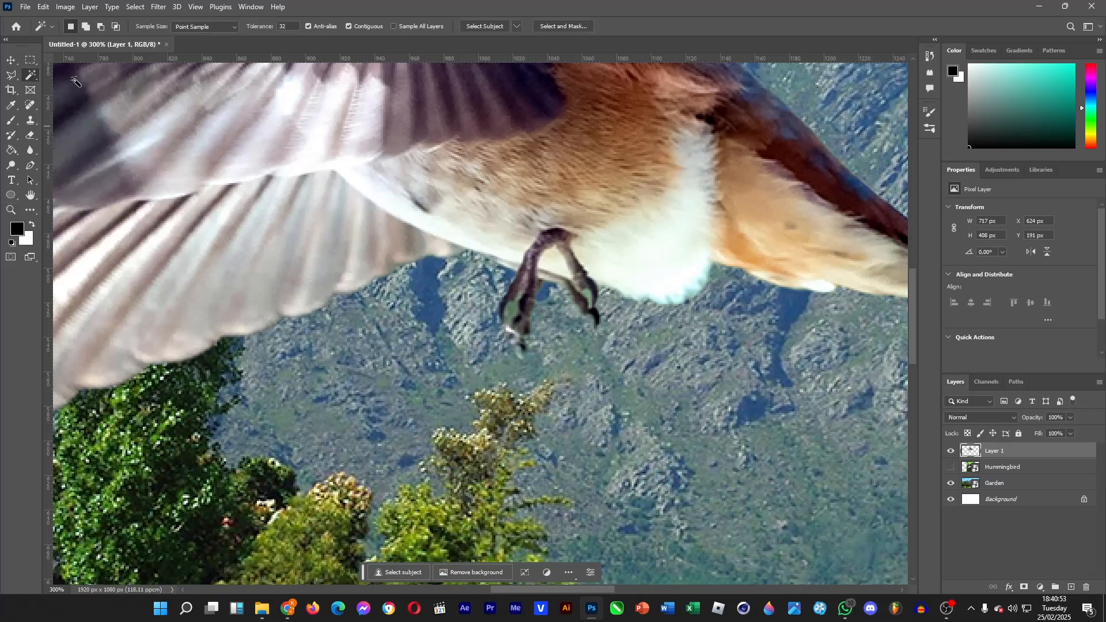
left_click(515, 317)
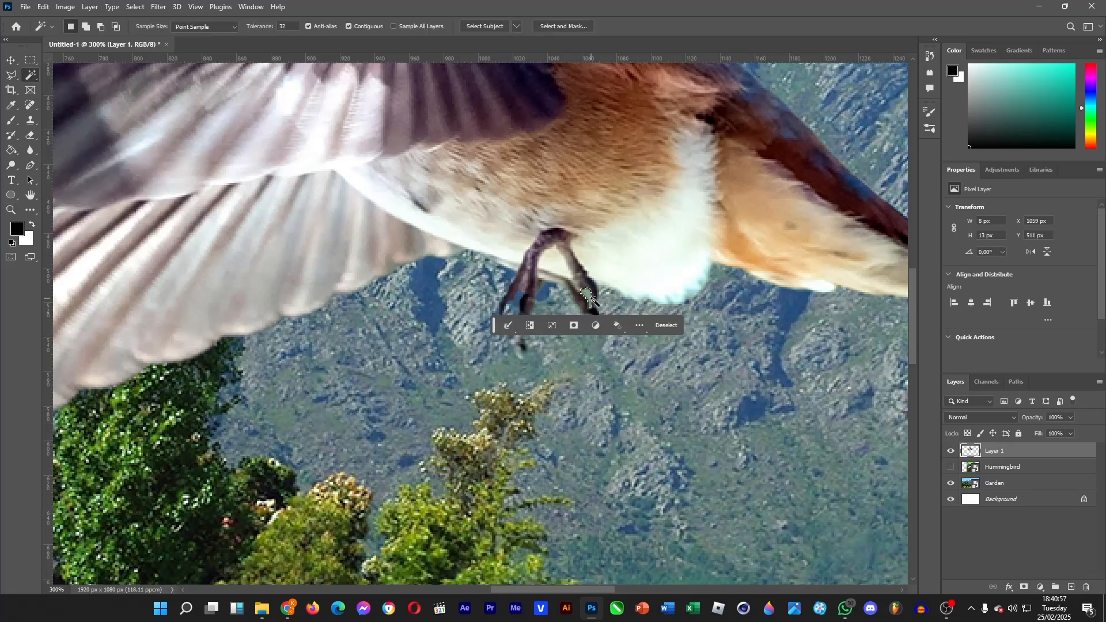
left_click(631, 304)
key("Delete")
key("ctrl+d")
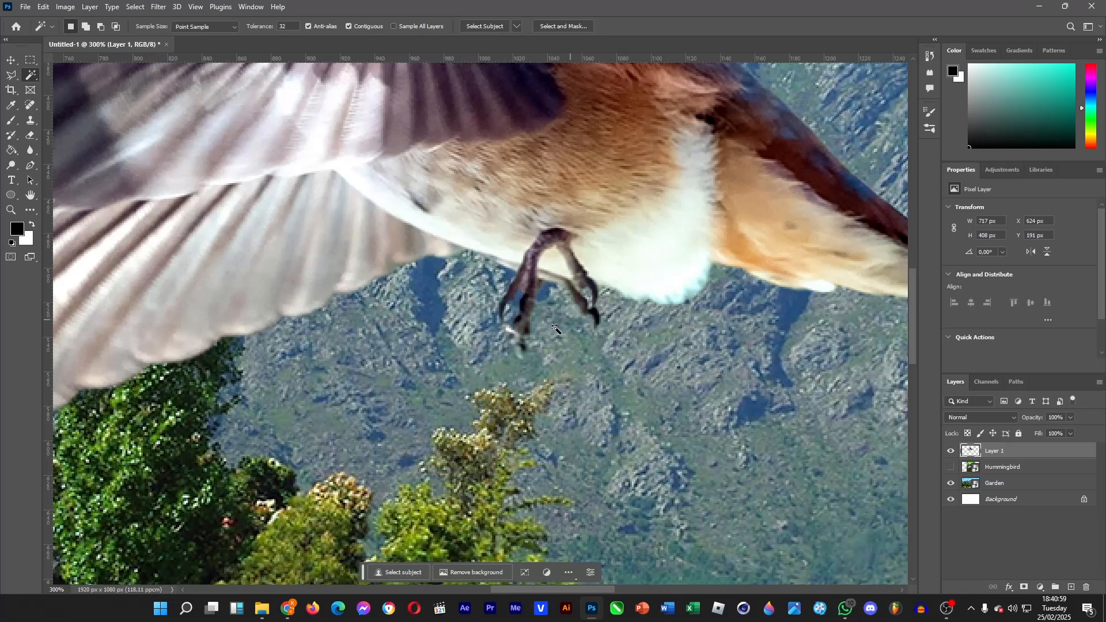
Step: Select the area around the bird with the Magic Wand, feather the selection by 1 pixel, and deselect
left_click(11, 210)
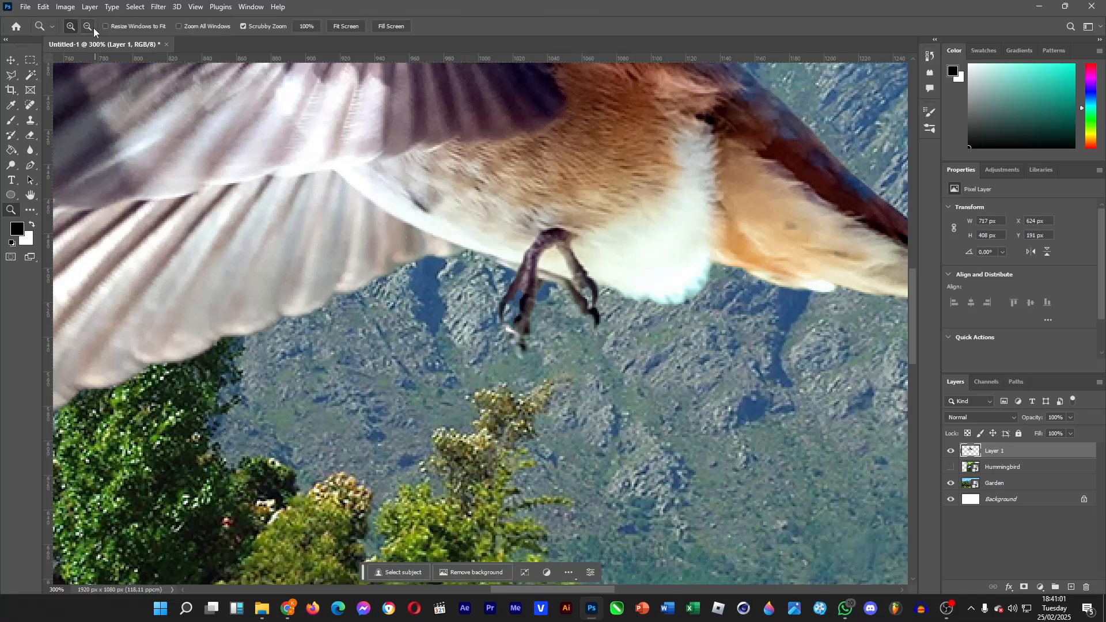
left_click(363, 332, "alt")
left_click(362, 333, "alt")
left_click(363, 332, "alt")
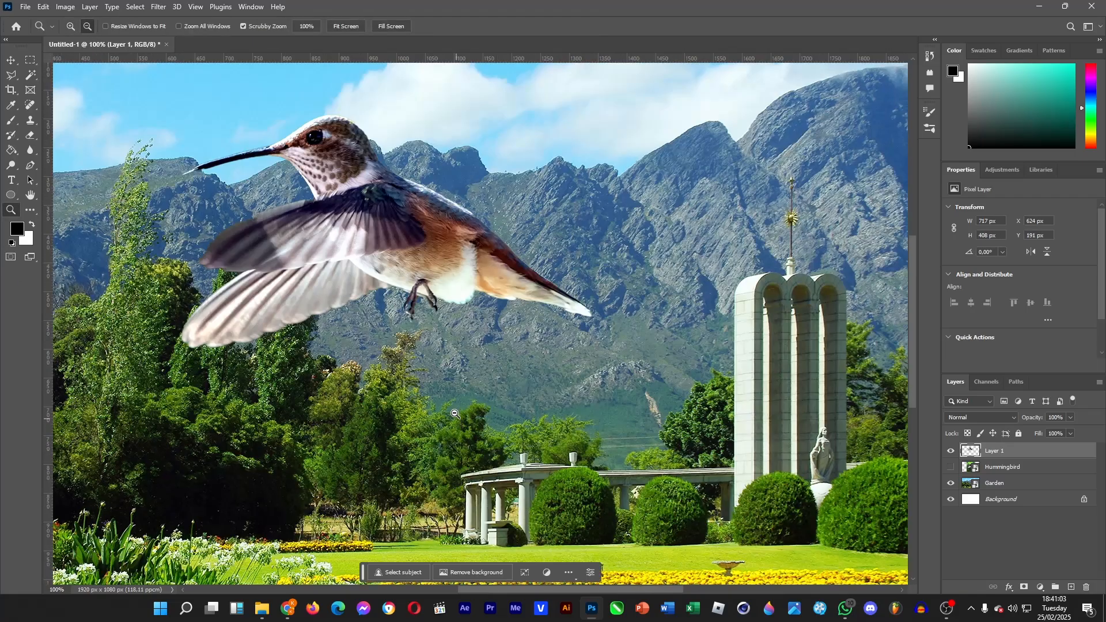
scroll(207, 222, "up", 1)
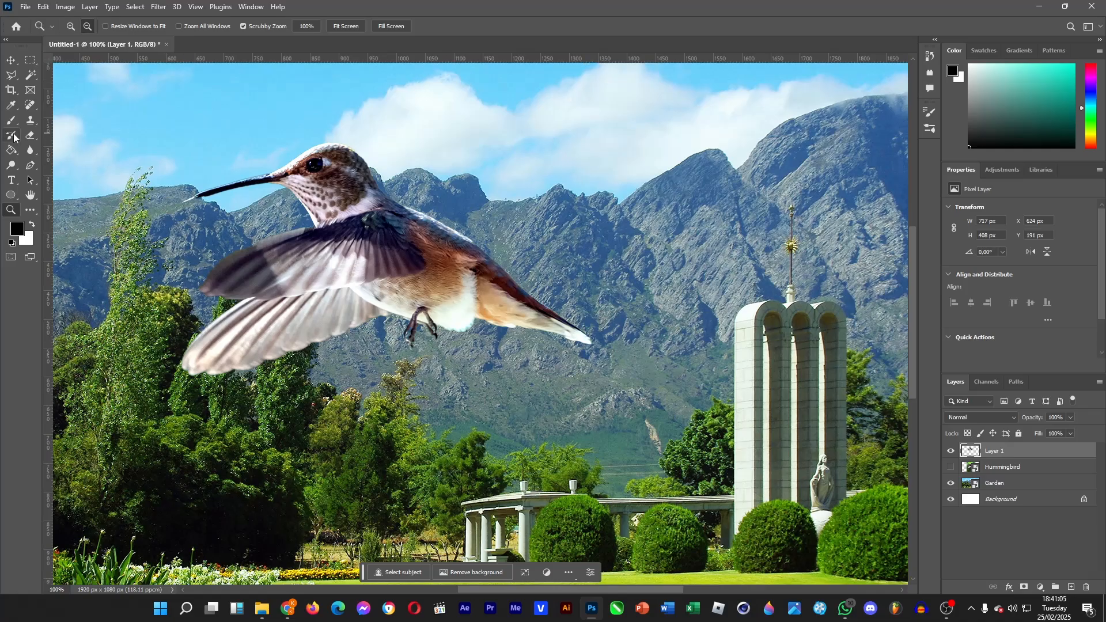
left_click(32, 74)
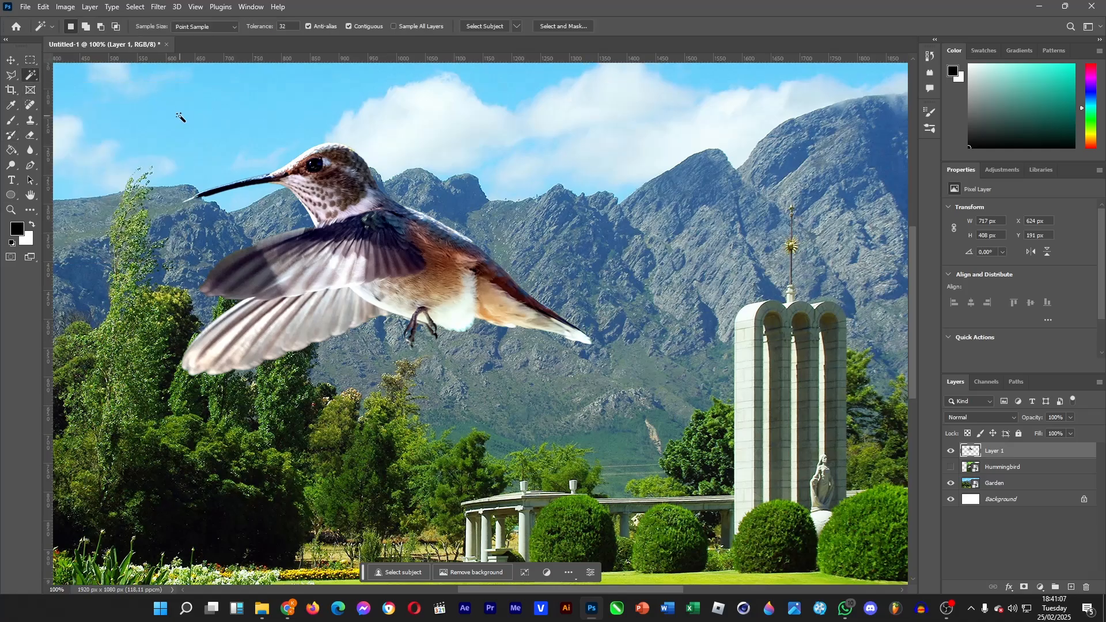
left_click(179, 116)
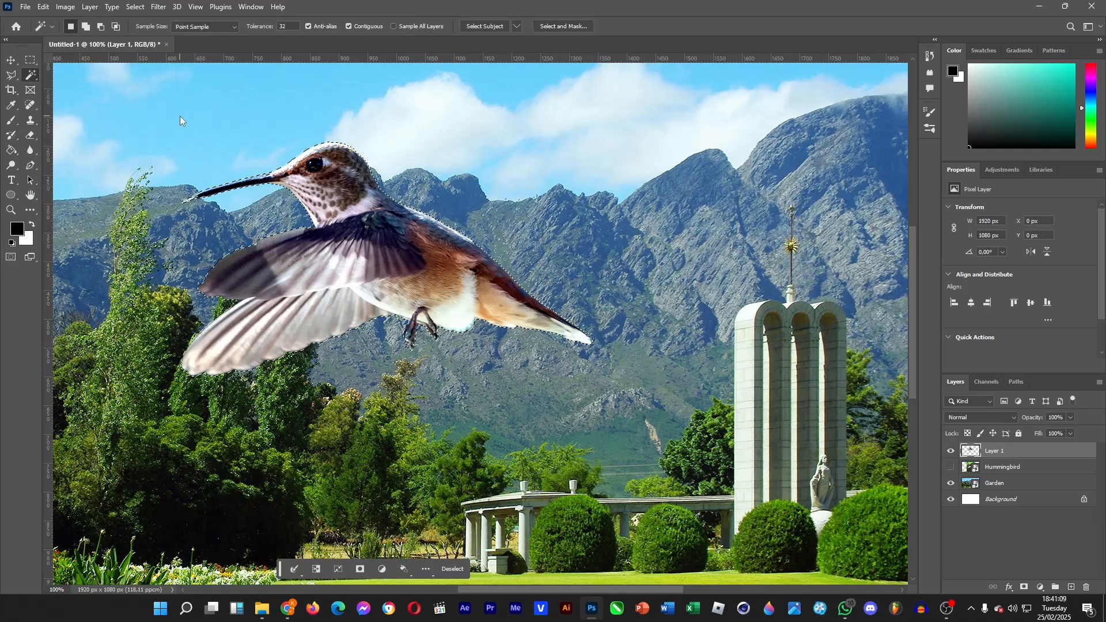
key("shift+F6")
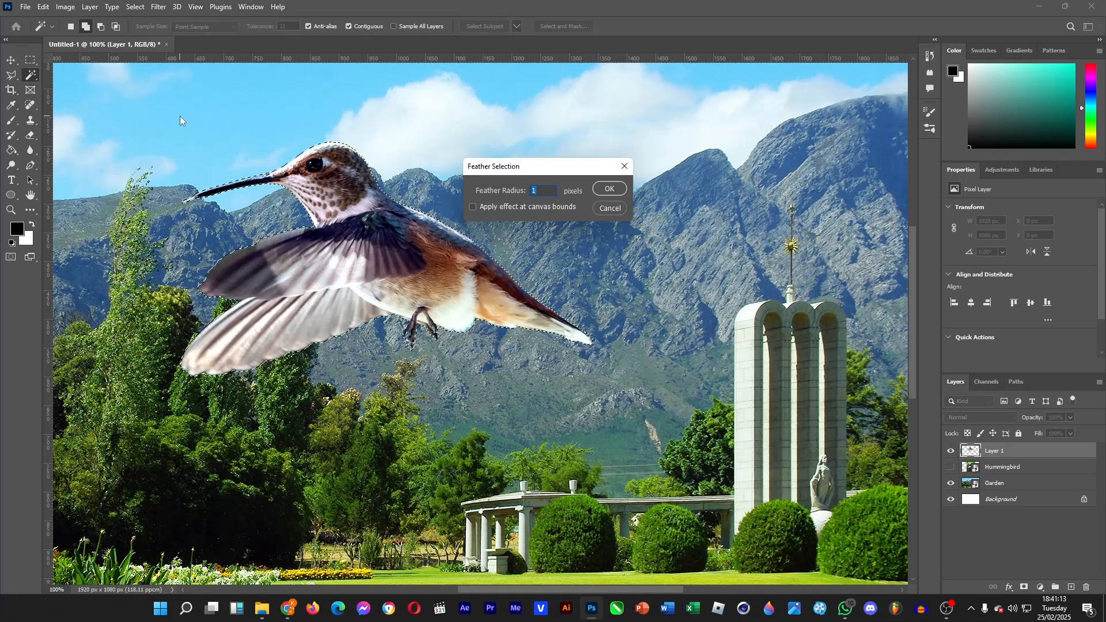
key("Return")
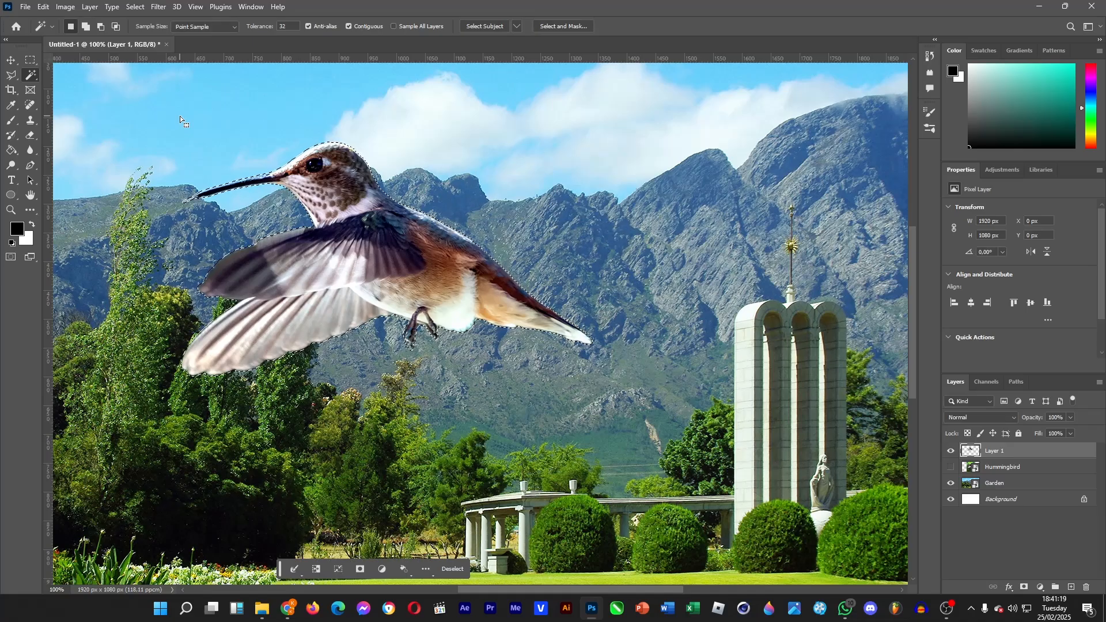
key("ctrl+d")
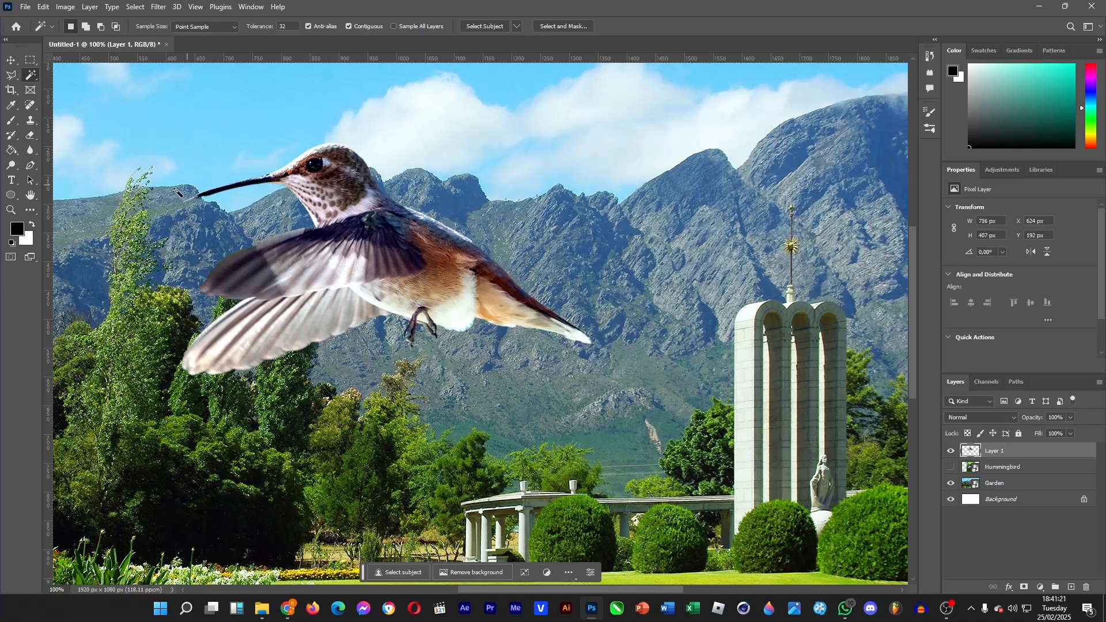
left_click(16, 206)
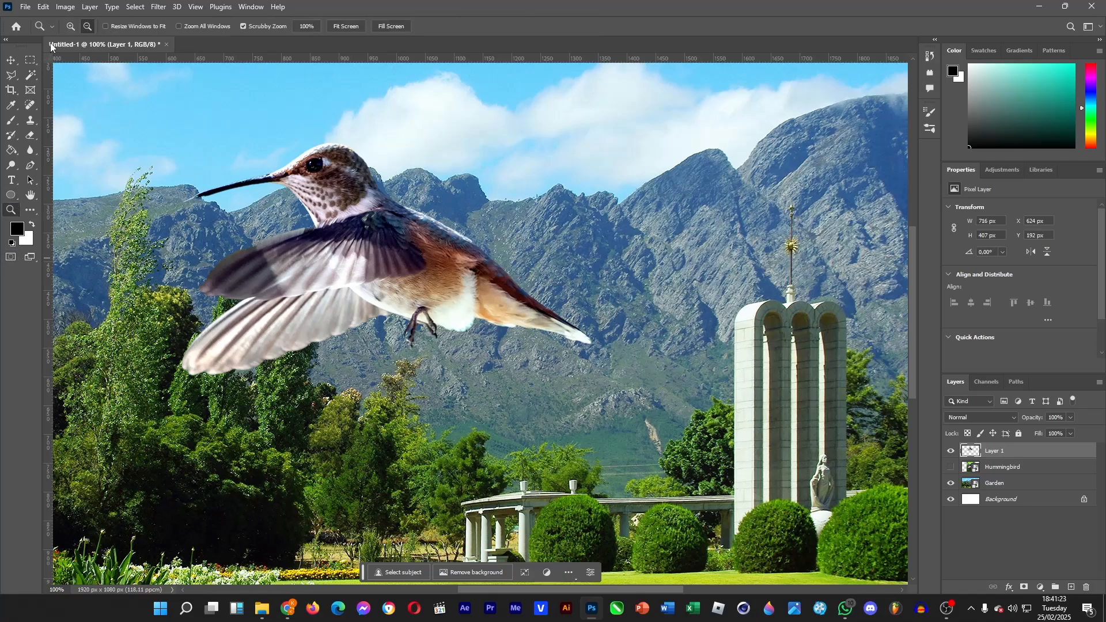
left_click(415, 264, "alt")
left_click(11, 62)
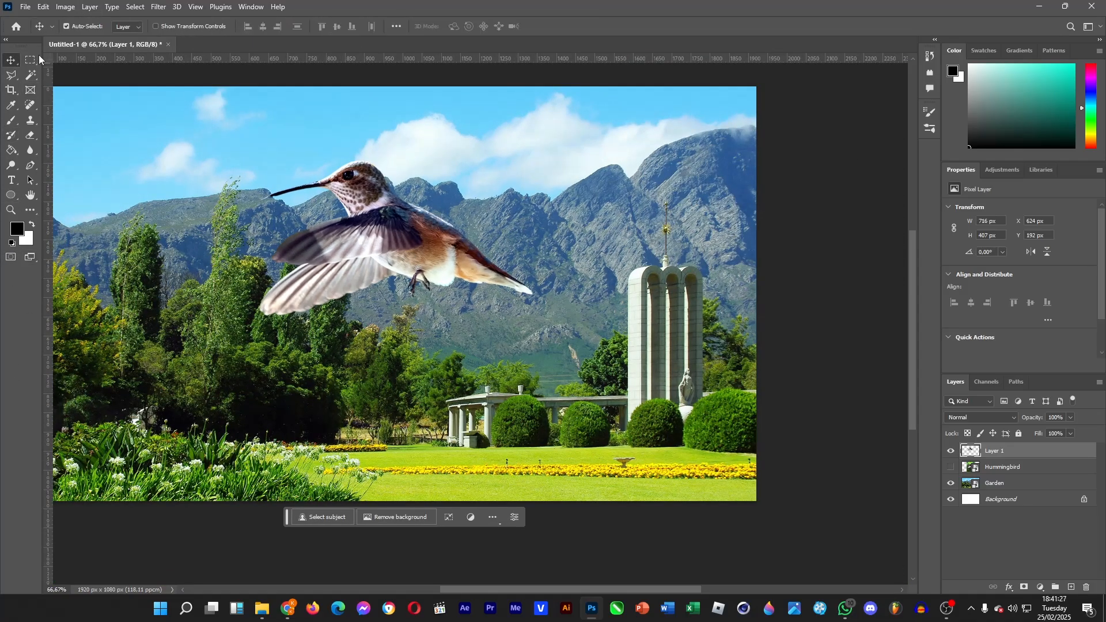
left_click(11, 77)
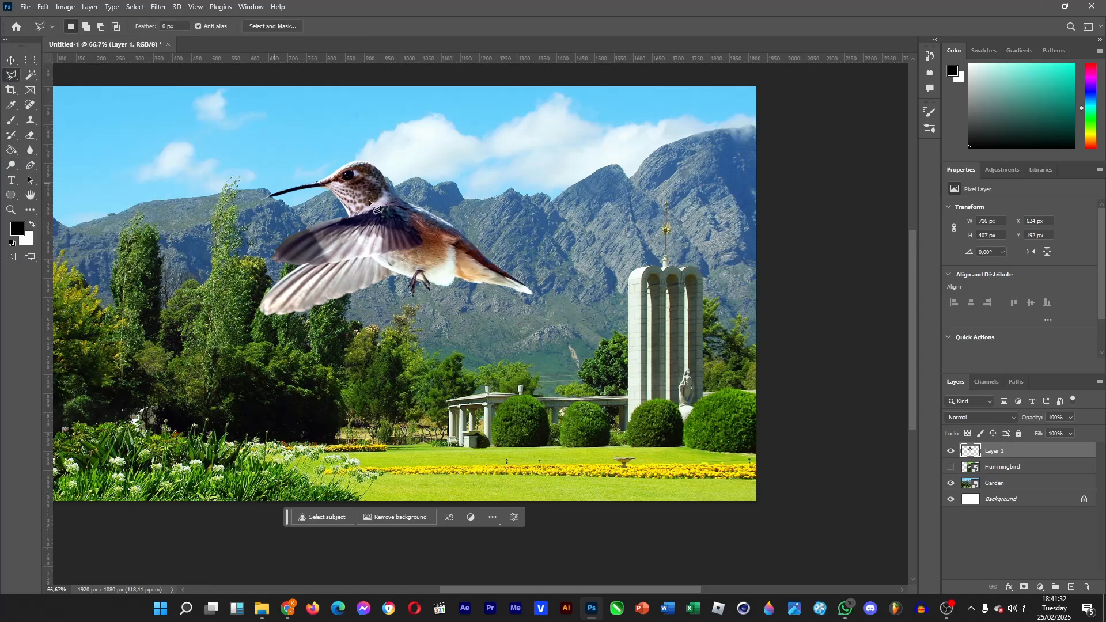
left_click(498, 197)
left_click(391, 350)
left_click(621, 342)
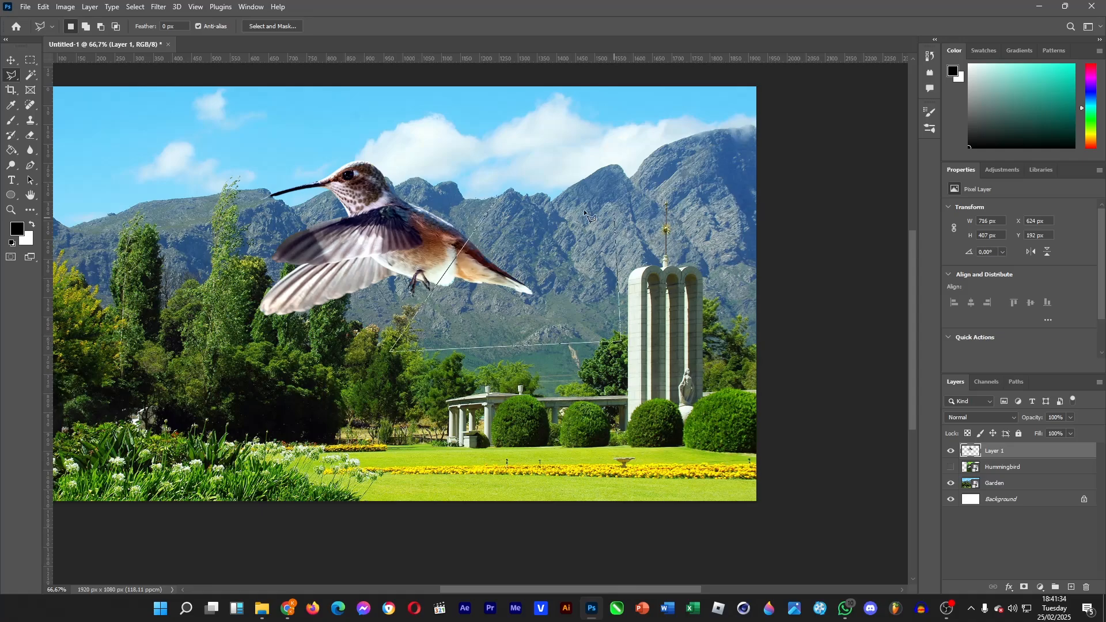
left_click(498, 199)
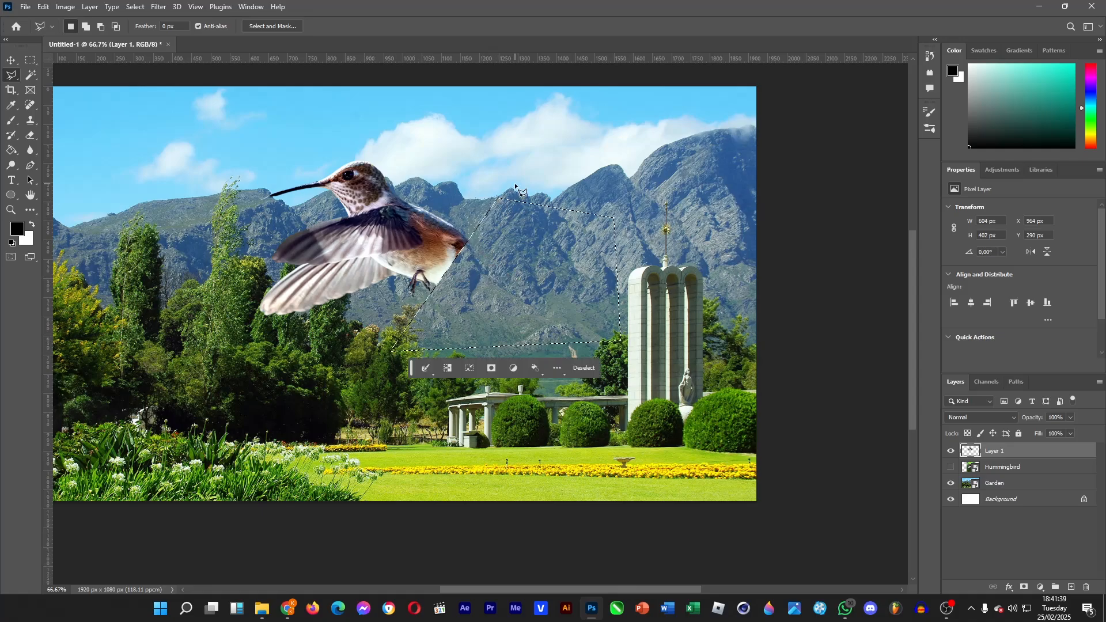
key("ctrl+z")
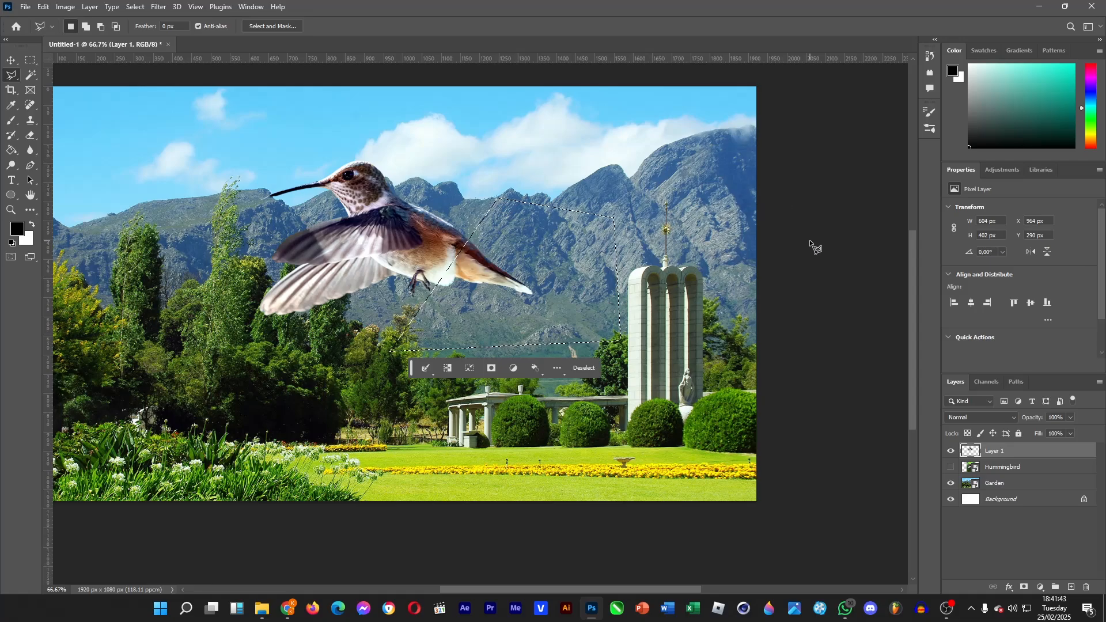
key("ctrl+shift+i")
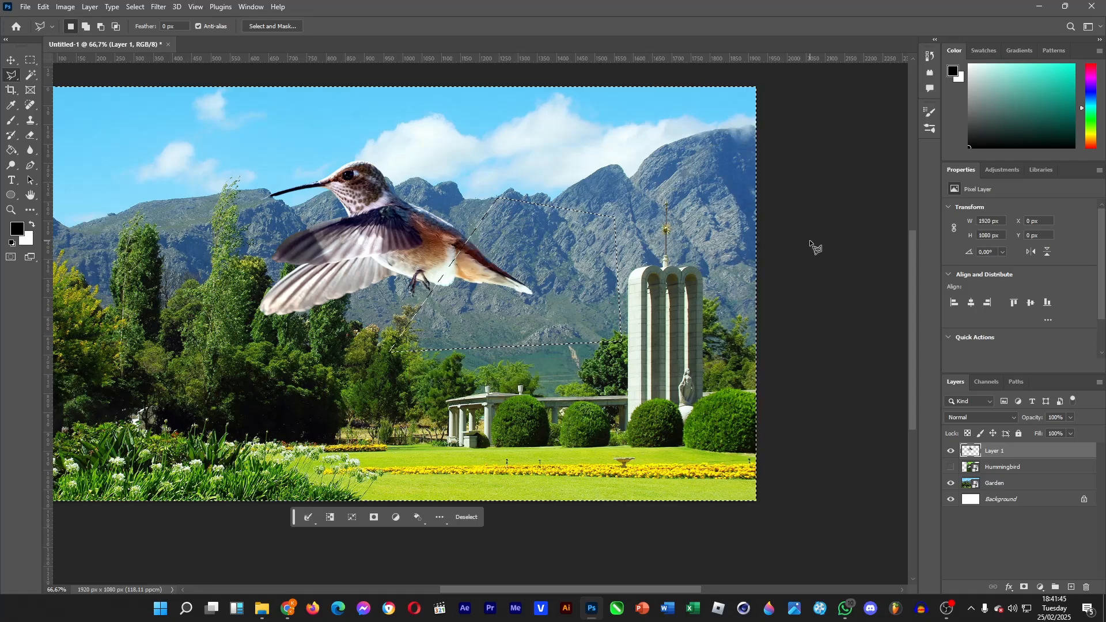
key("Delete")
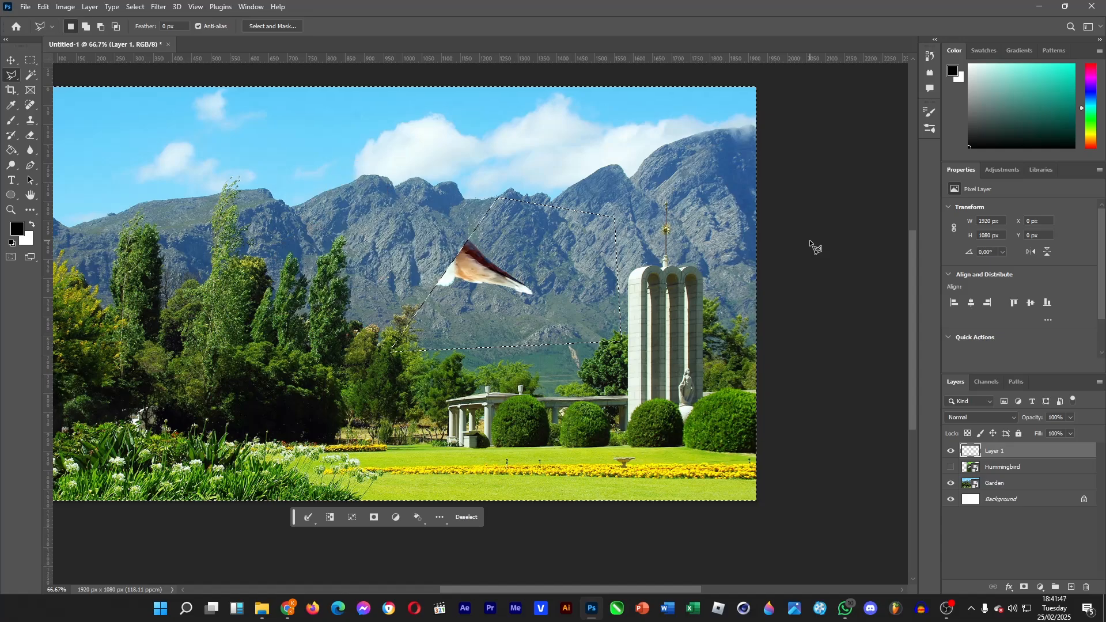
key("ctrl+z")
key("ctrl+d")
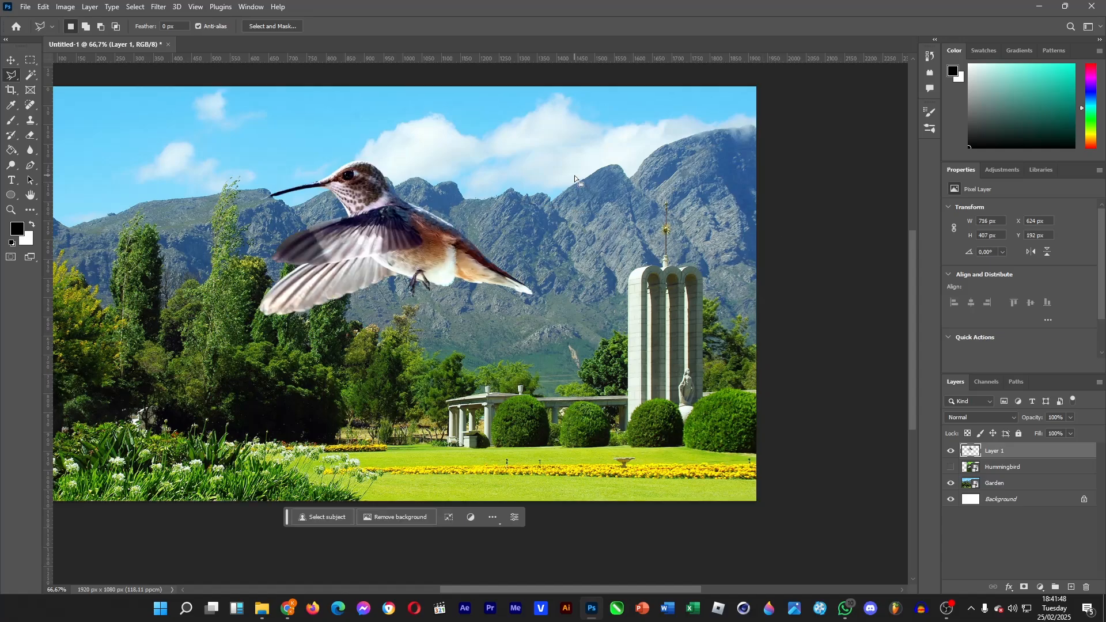
Step: Try to delete the bird's body with a freehand Lasso selection, then move and erase around the remaining head
right_click(9, 75)
left_click(52, 75)
left_click_drag(341, 215, 389, 192)
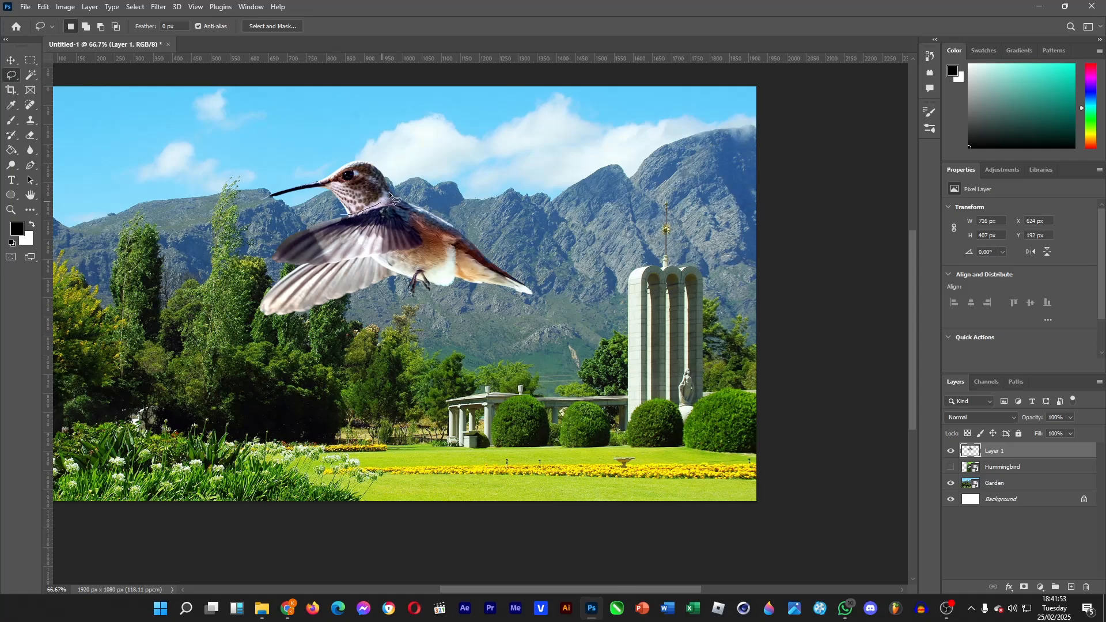
mouse_move(539, 221)
left_mouse_down()
mouse_move(315, 395)
mouse_move(192, 355)
mouse_move(222, 260)
mouse_move(283, 216)
mouse_move(343, 217)
left_mouse_up()
key("Delete")
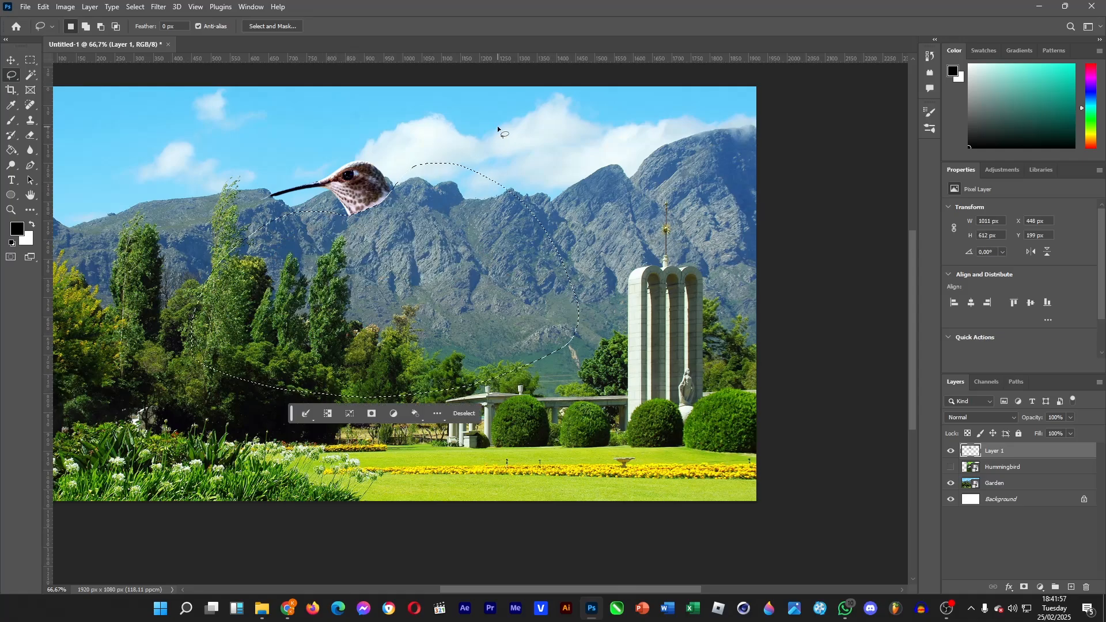
key("ctrl+d")
left_click(11, 60)
mouse_move(395, 182)
left_mouse_down()
mouse_move(348, 158)
mouse_move(339, 166)
mouse_move(363, 169)
left_mouse_up()
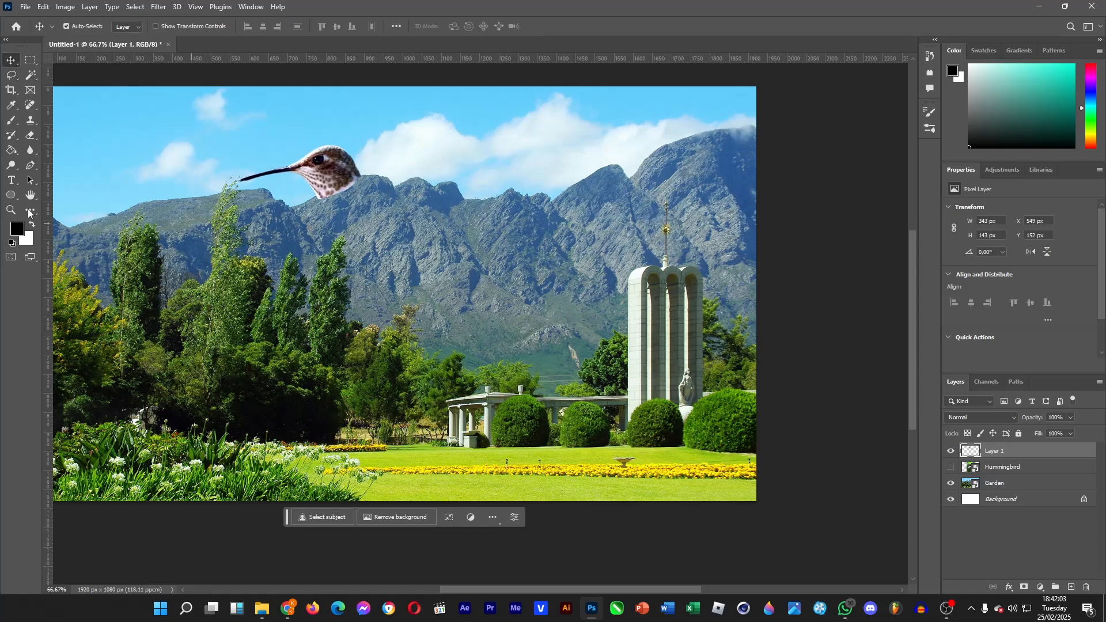
left_click(9, 123)
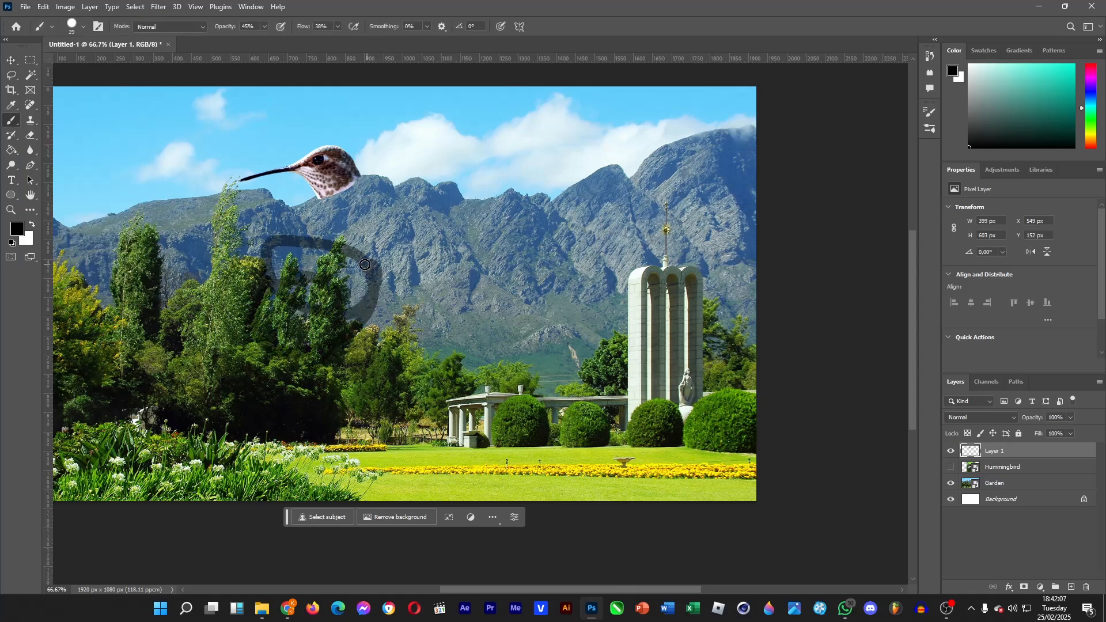
key("e")
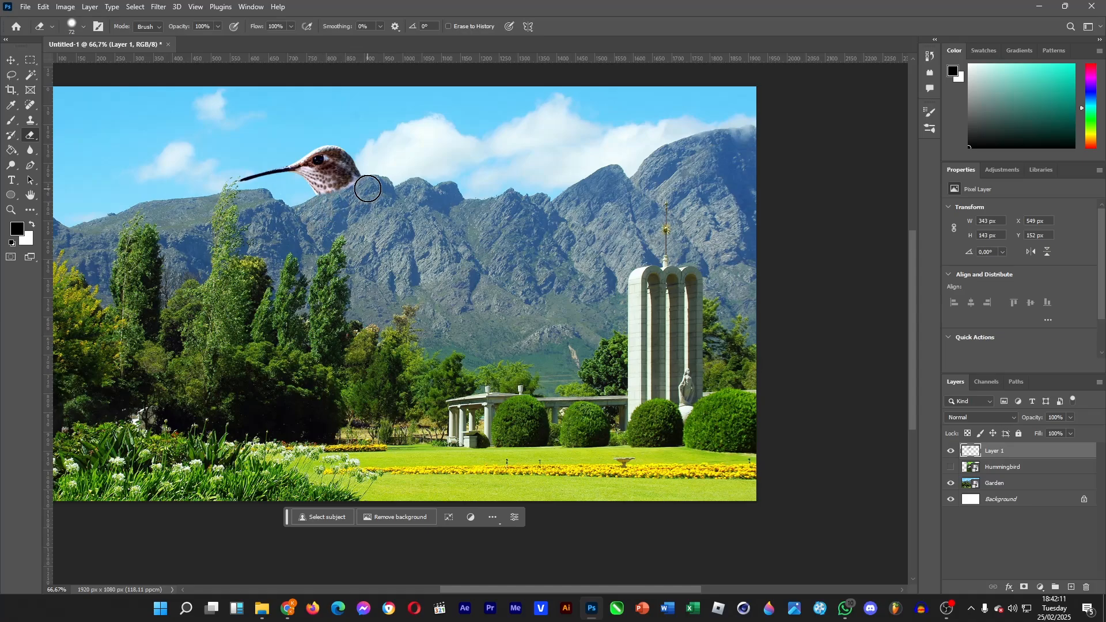
left_click(334, 202)
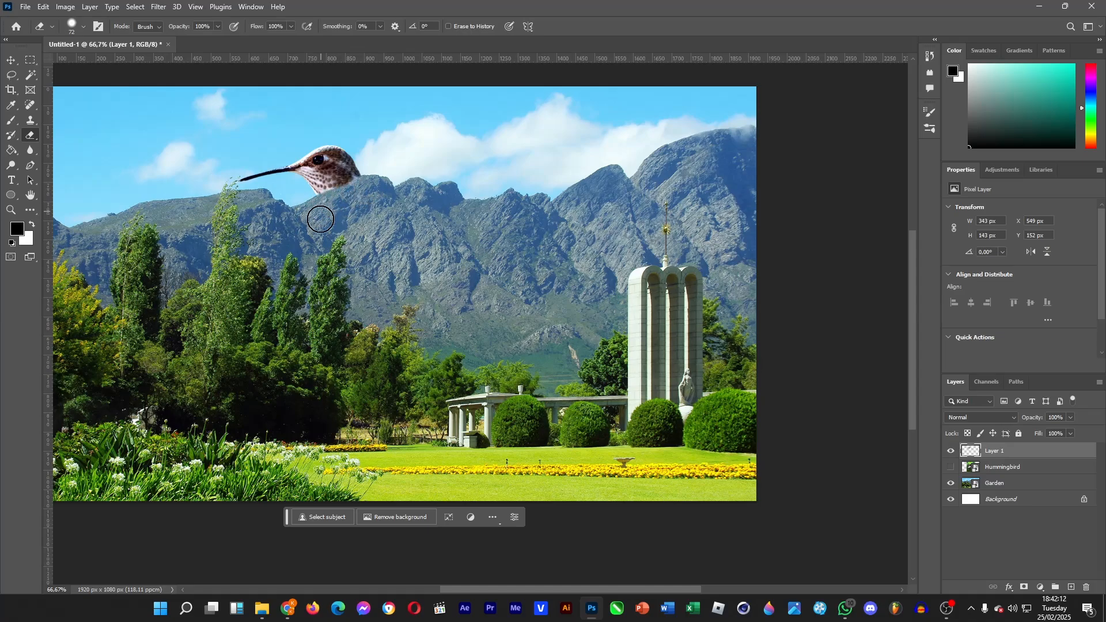
Step: Undo the deletion, move and erase to restore the whole bird, deselect, and move the bird lower
left_click(6, 62)
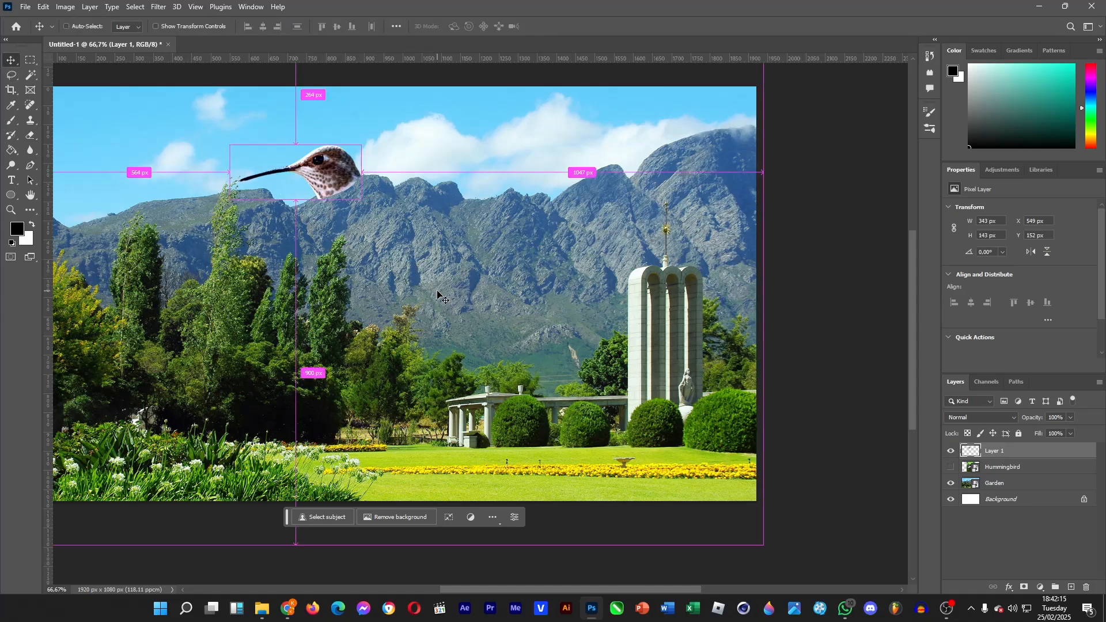
key("ctrl+z")
key("ctrl+z")
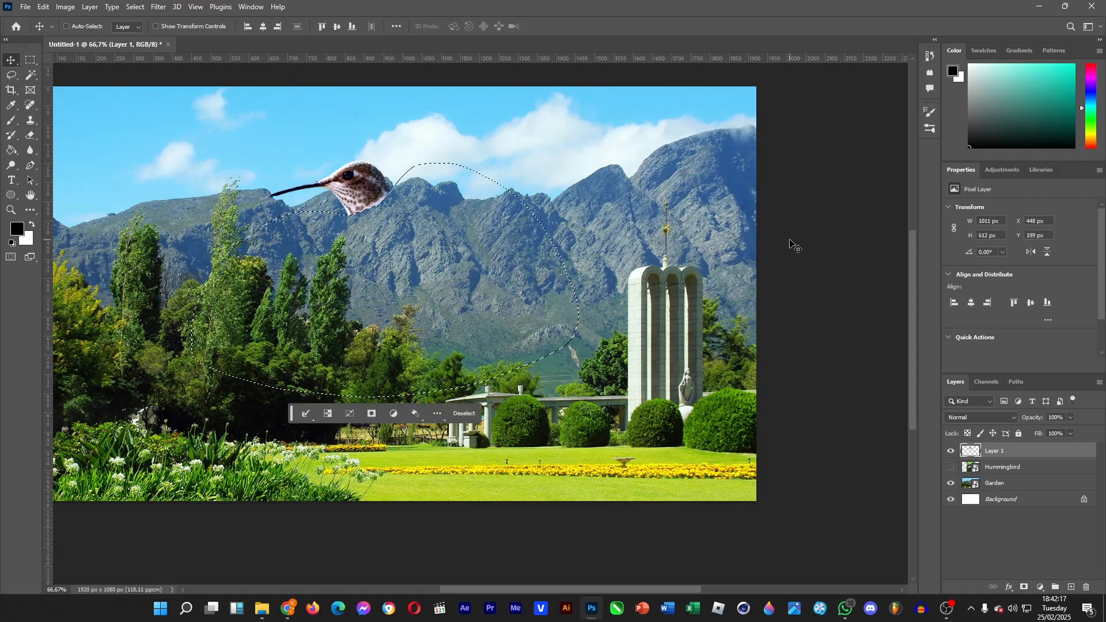
key("ctrl+z")
left_click(30, 59)
key("ctrl+d")
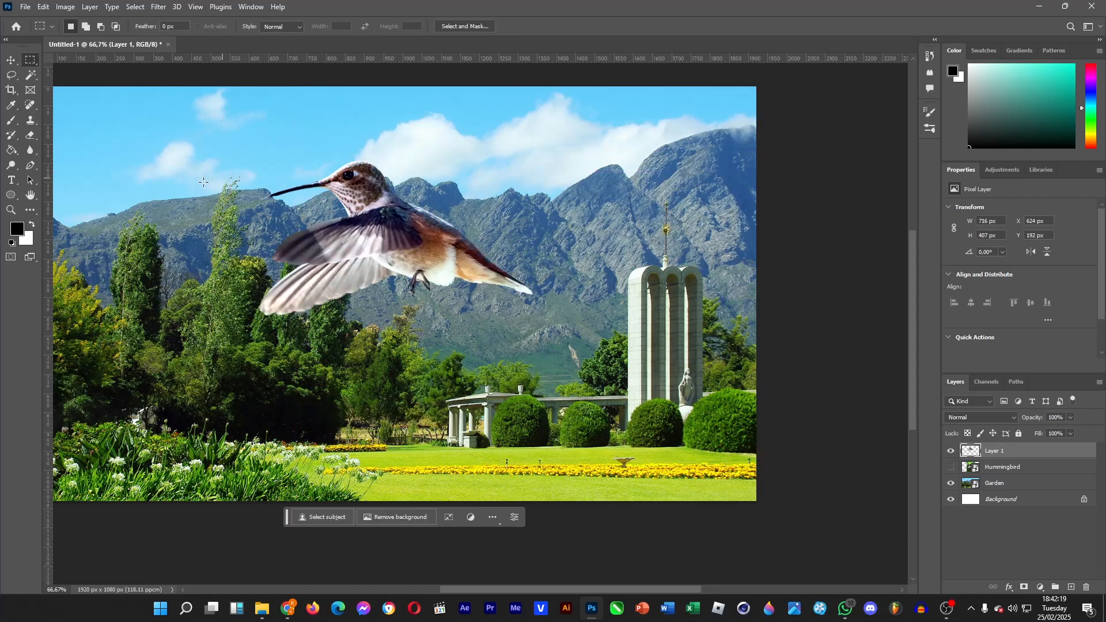
left_click(11, 60)
left_click_drag(383, 249, 397, 297)
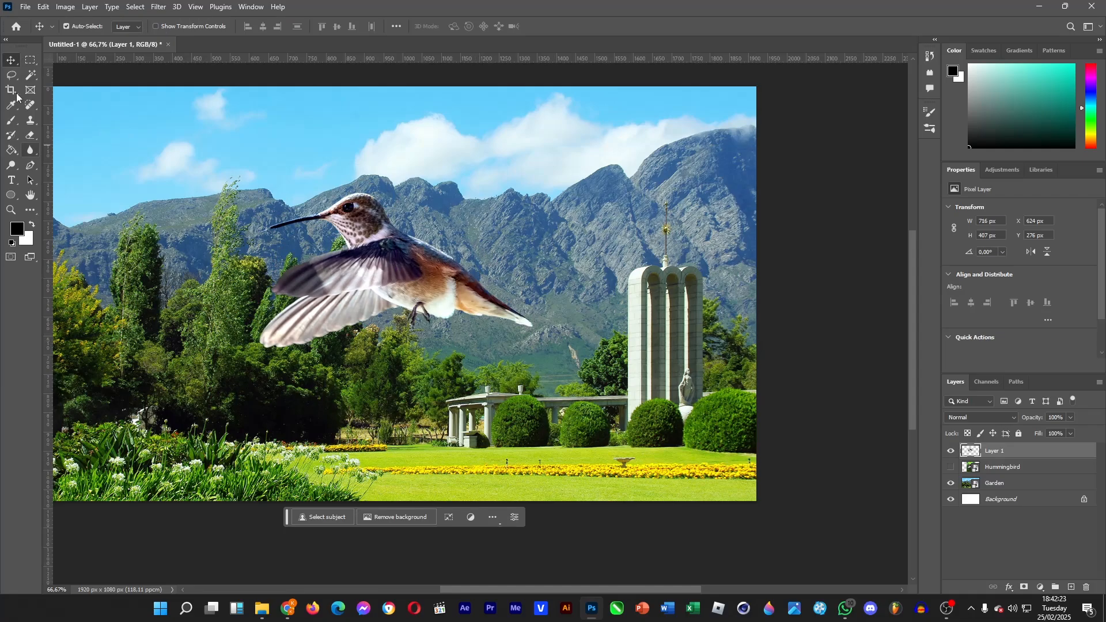
Step: Select the bird on the original Hummingbird layer with the Object Selection tool, copy it to a new layer, and hide the original
left_click(28, 77)
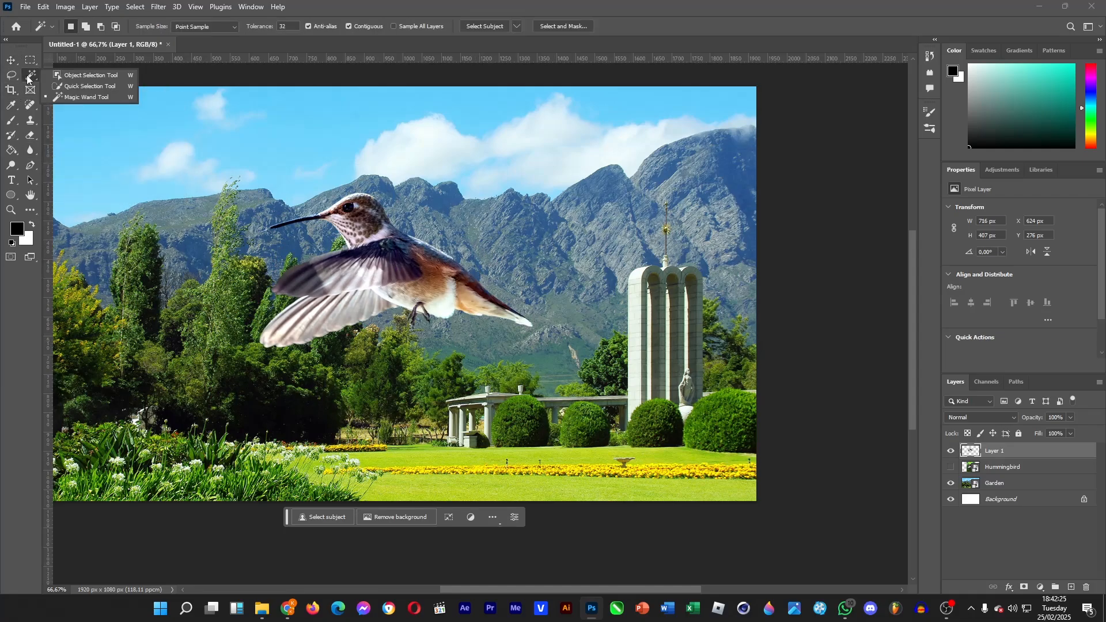
left_click(97, 76)
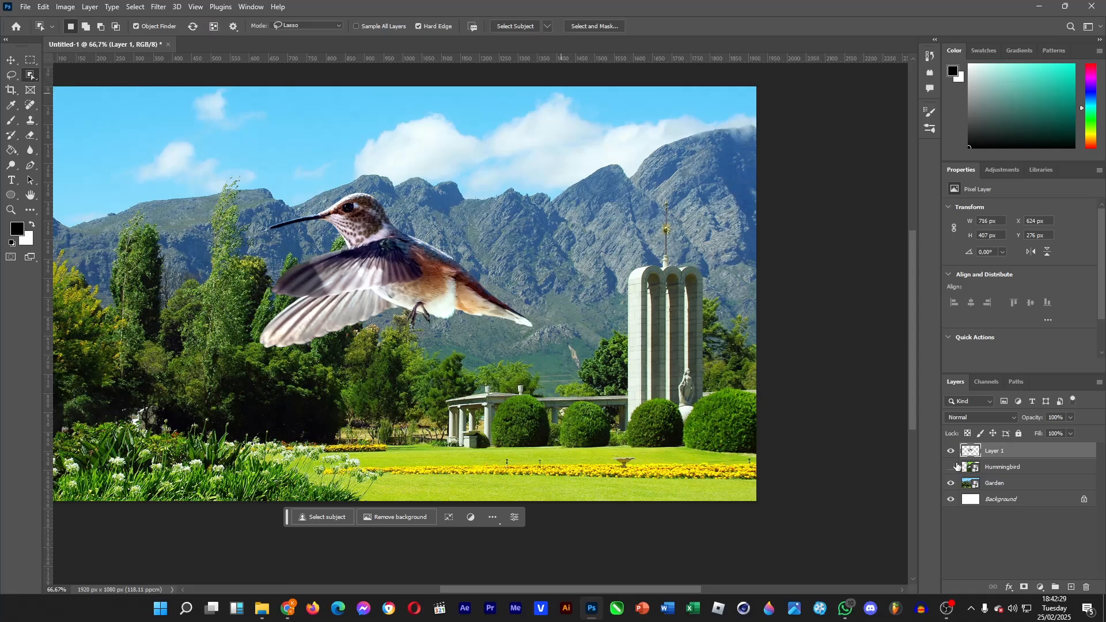
left_click(952, 467)
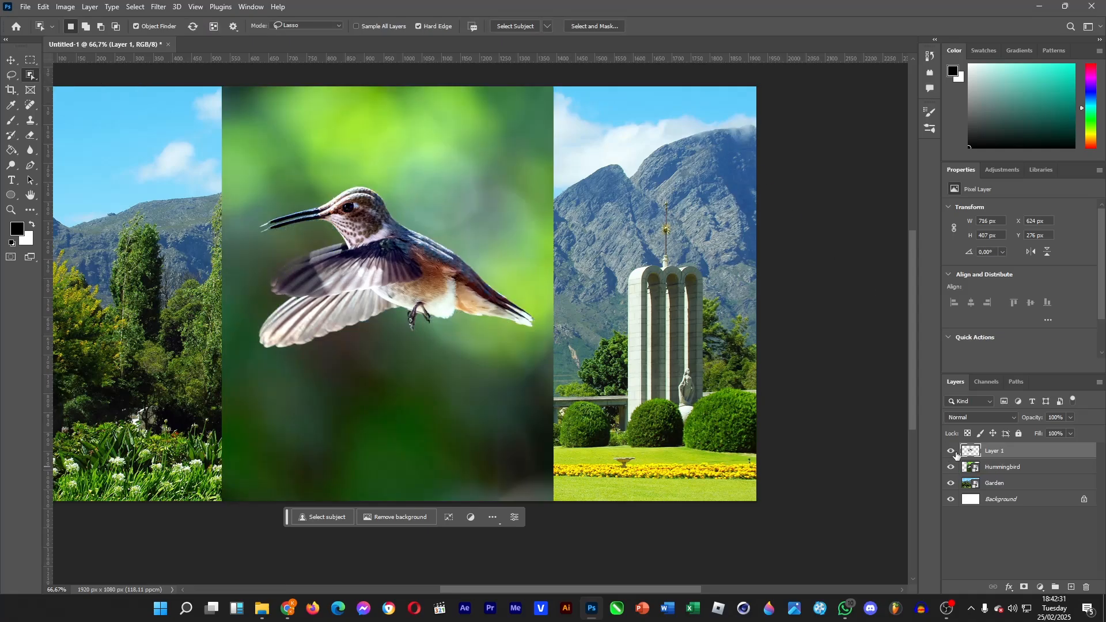
left_click(952, 451)
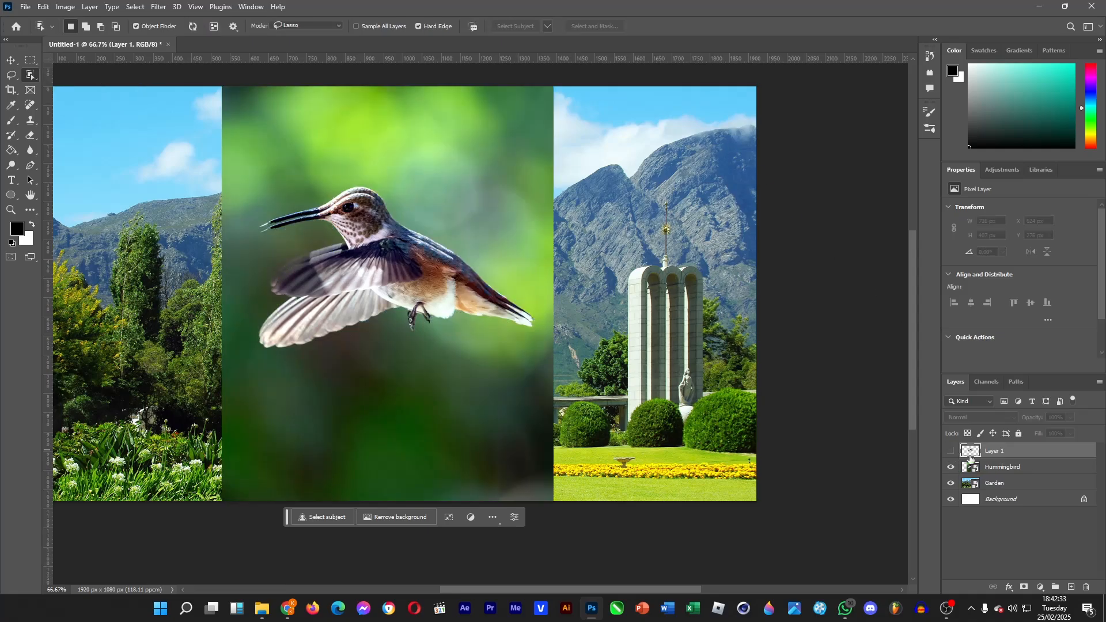
left_click(1015, 467)
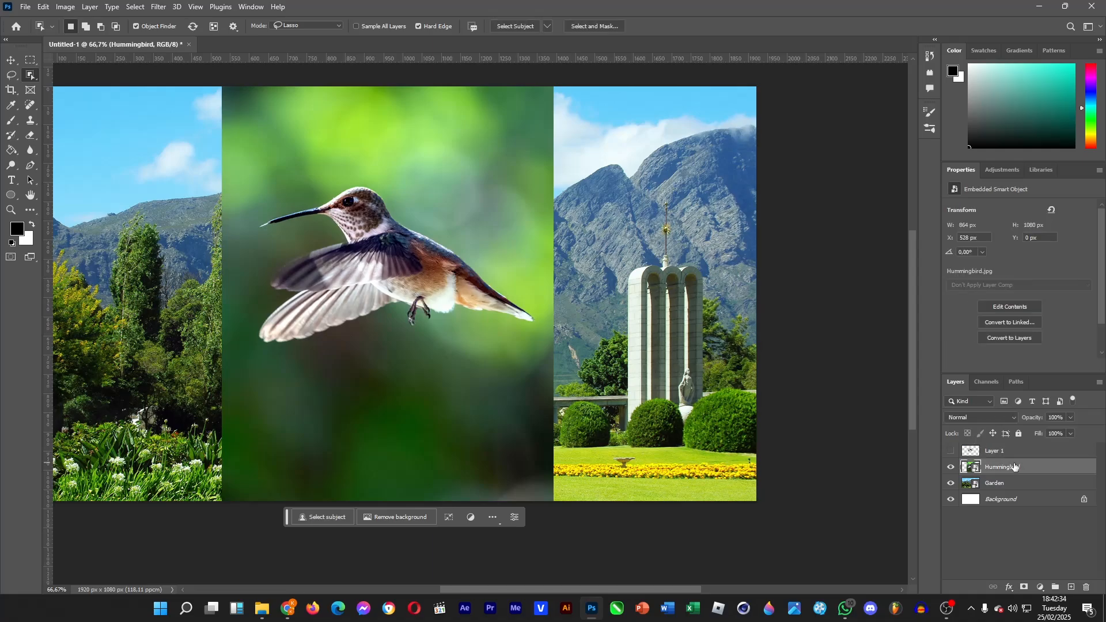
left_click(397, 262)
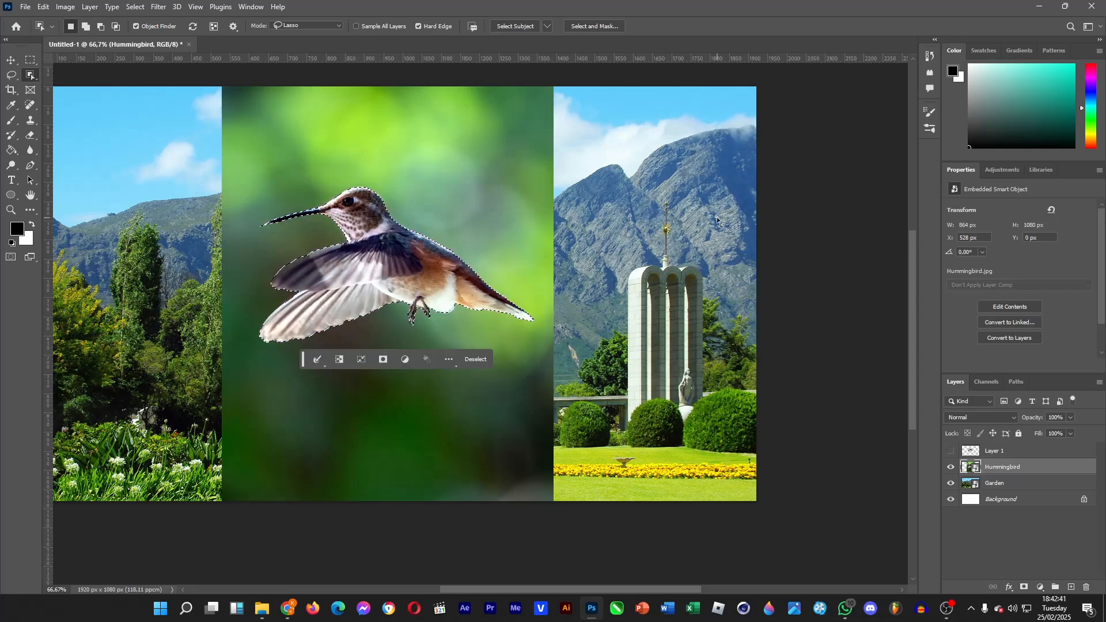
key("ctrl+j")
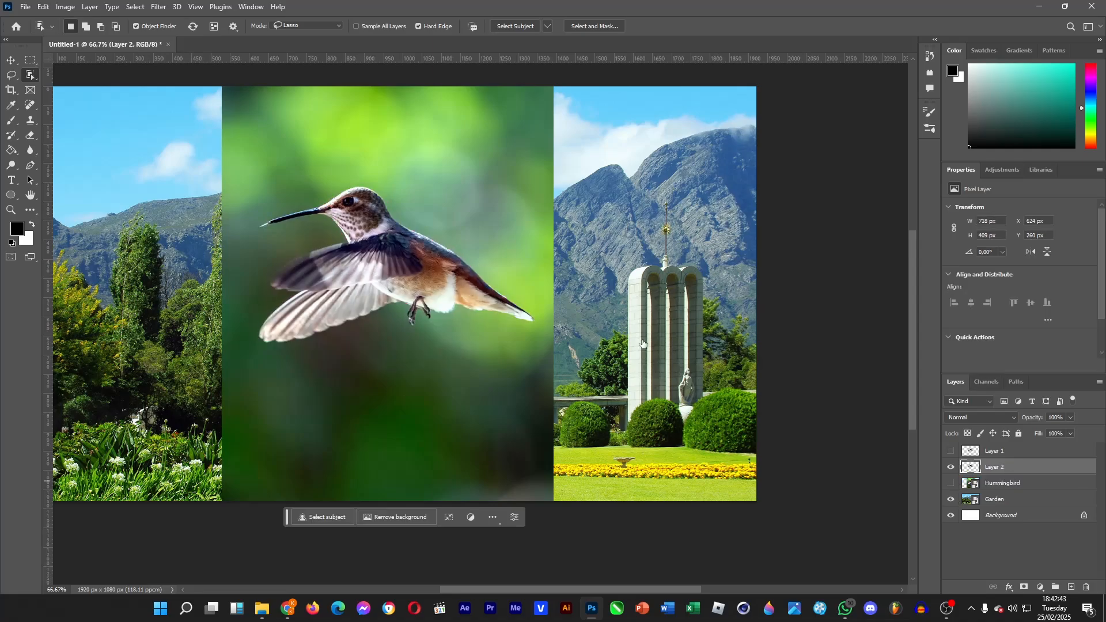
left_click(951, 483)
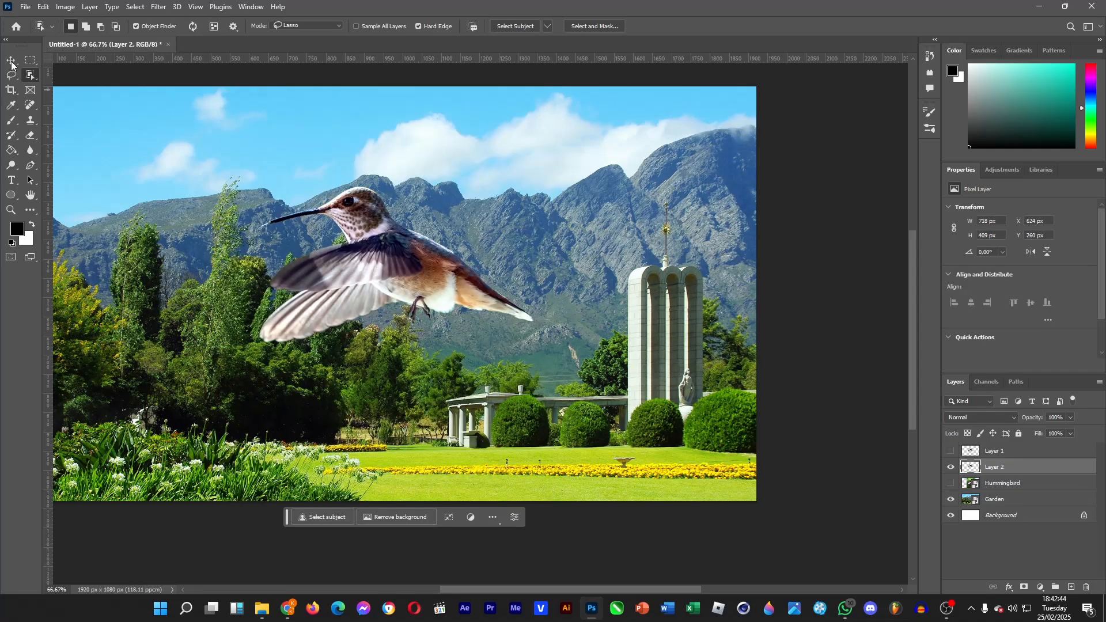
Step: Move the new bird copy beside the Layer 1 bird to compare them, then delete the copy layer
left_click(12, 60)
left_click_drag(453, 288, 389, 262)
left_click_drag(310, 258, 473, 300)
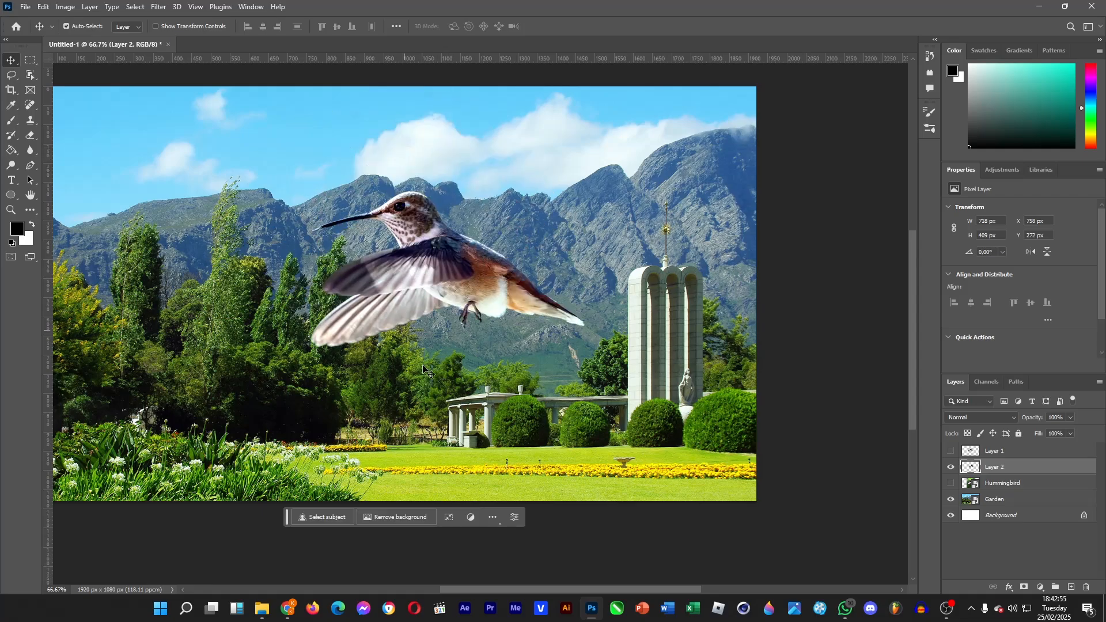
left_click(951, 452)
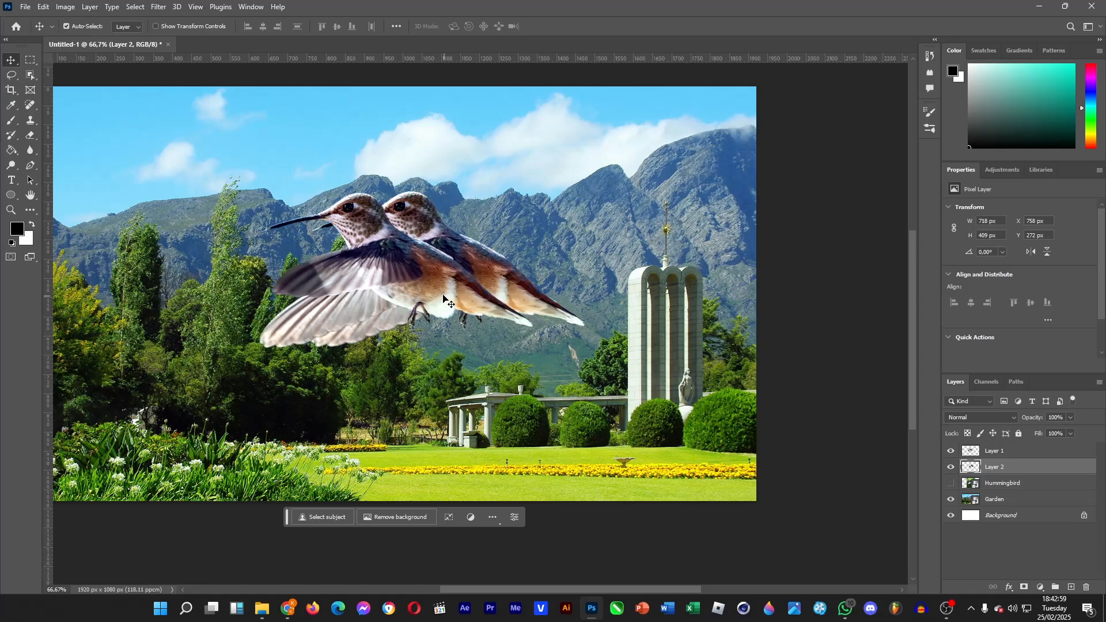
left_click_drag(421, 259, 442, 295)
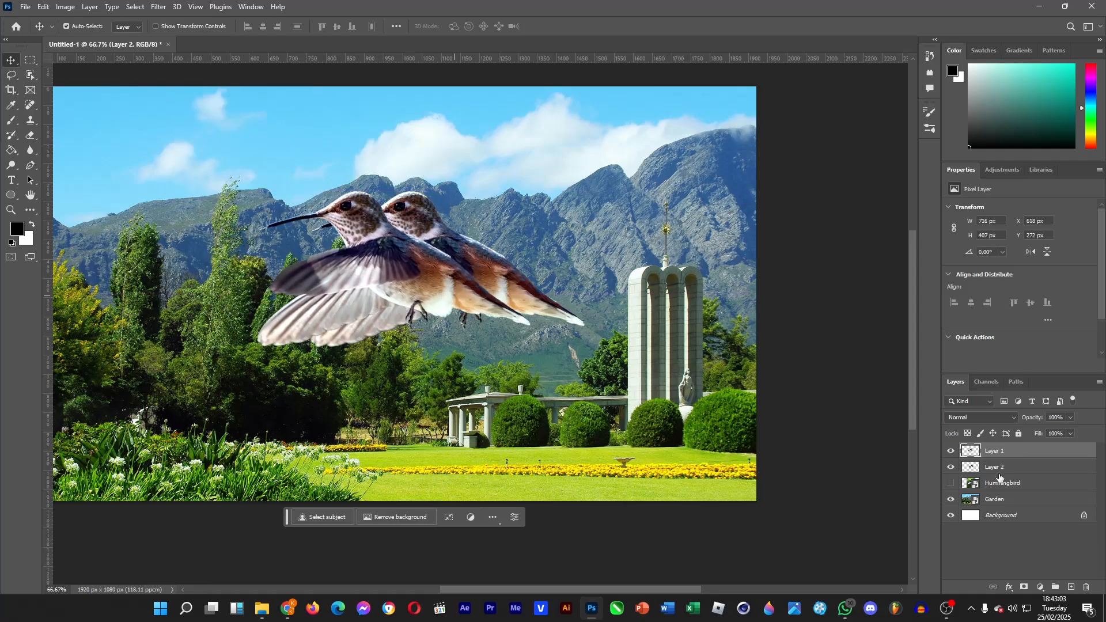
left_click(992, 469)
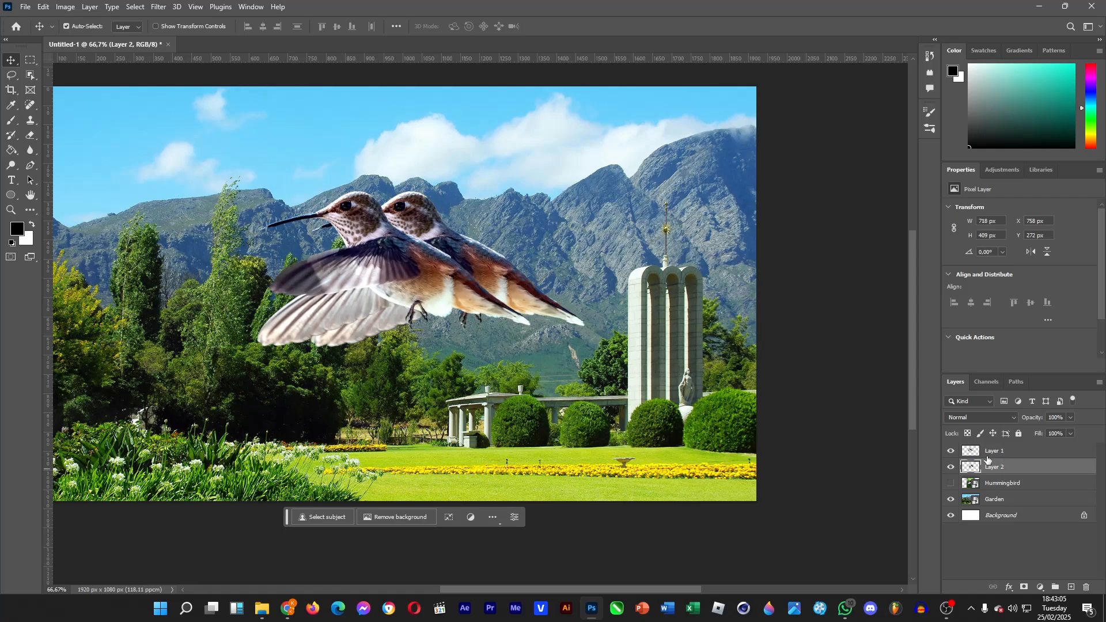
key("Delete")
Step: Reposition the Layer 1 bird slightly lower and to the right in the landscape
mouse_move(437, 295)
left_mouse_down()
mouse_move(459, 297)
mouse_move(452, 305)
left_mouse_up()
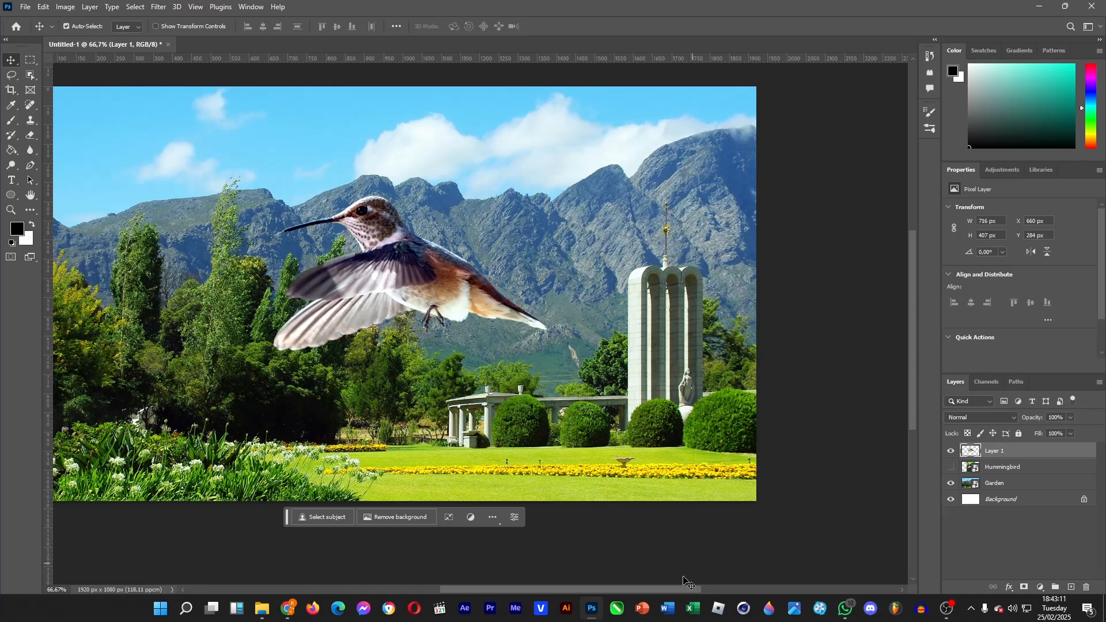
left_click_drag(693, 588, 670, 590)
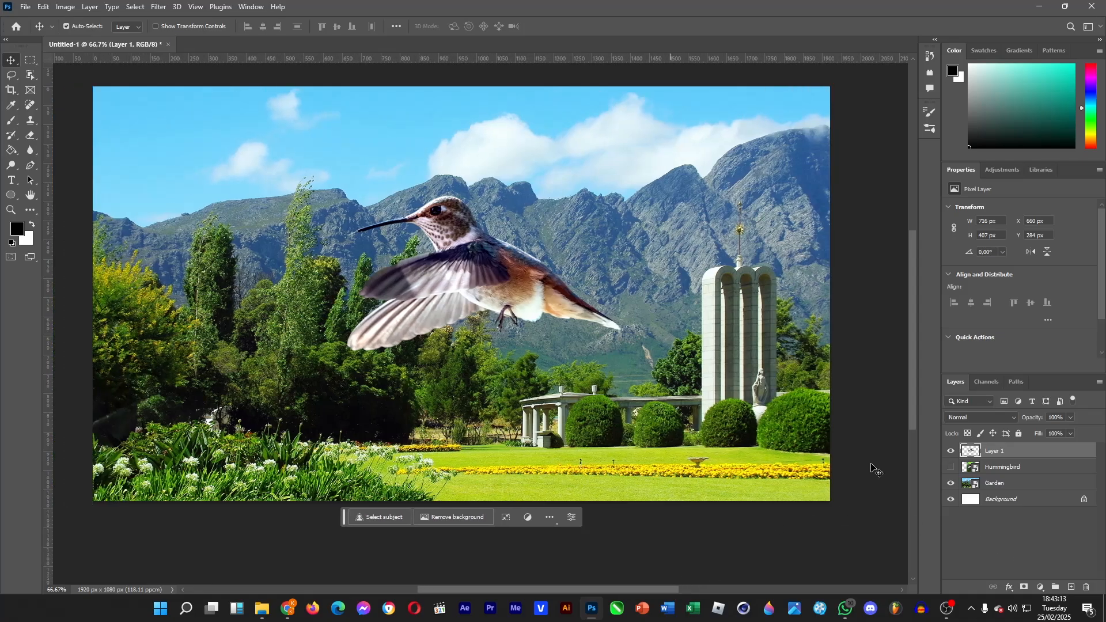
left_click_drag(914, 406, 914, 403)
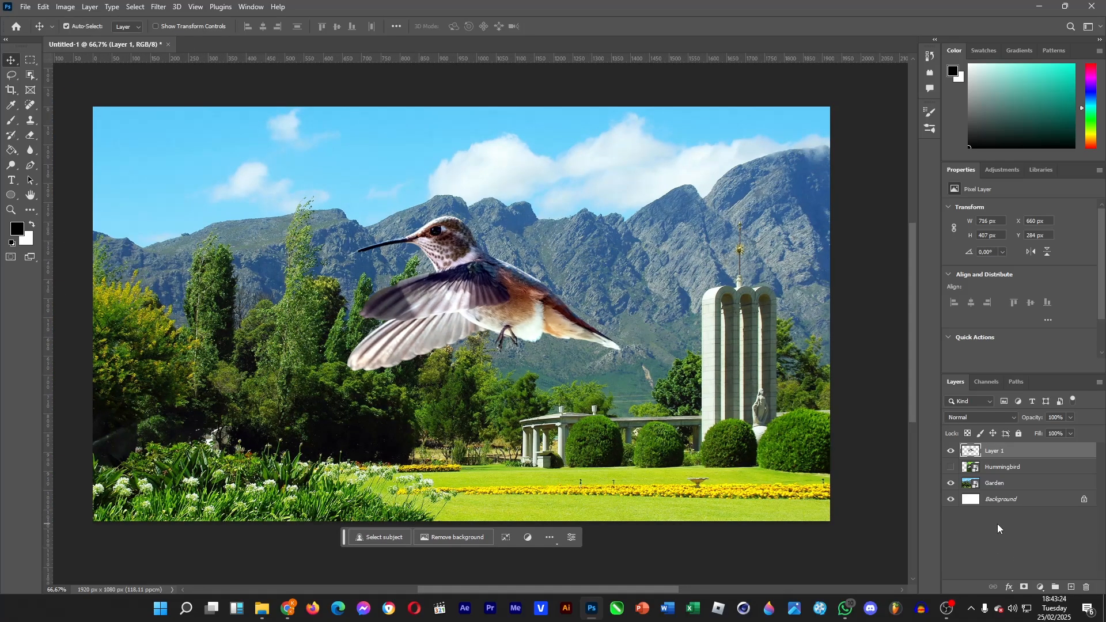
Step: Apply a Gaussian Blur with a radius of 4.2 pixels to the Garden layer
left_click(1010, 484)
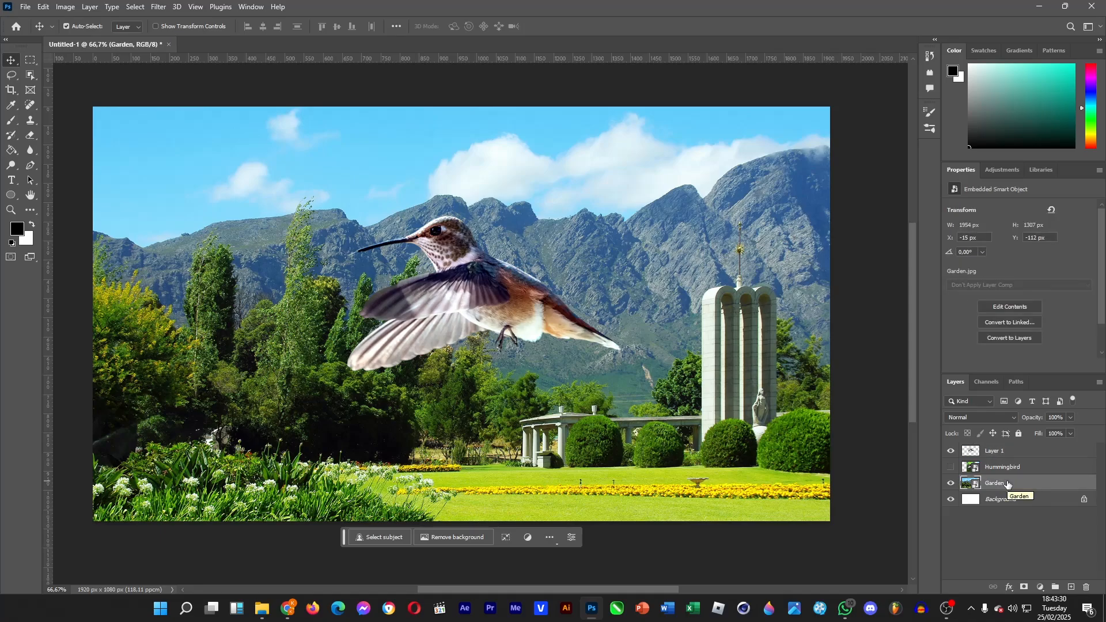
left_click(154, 7)
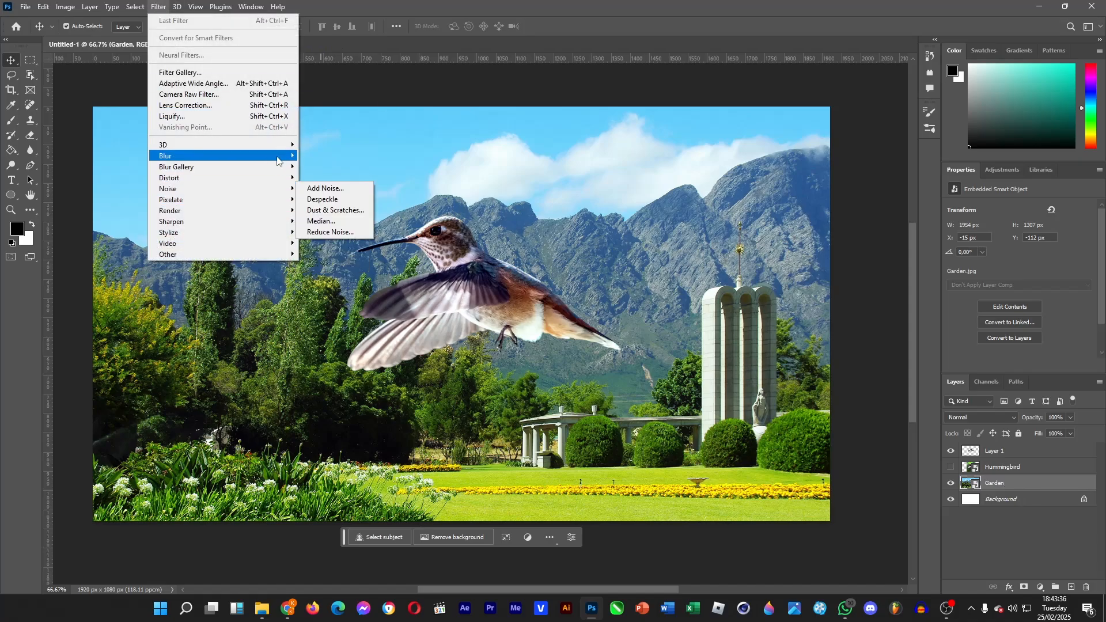
mouse_move(284, 157)
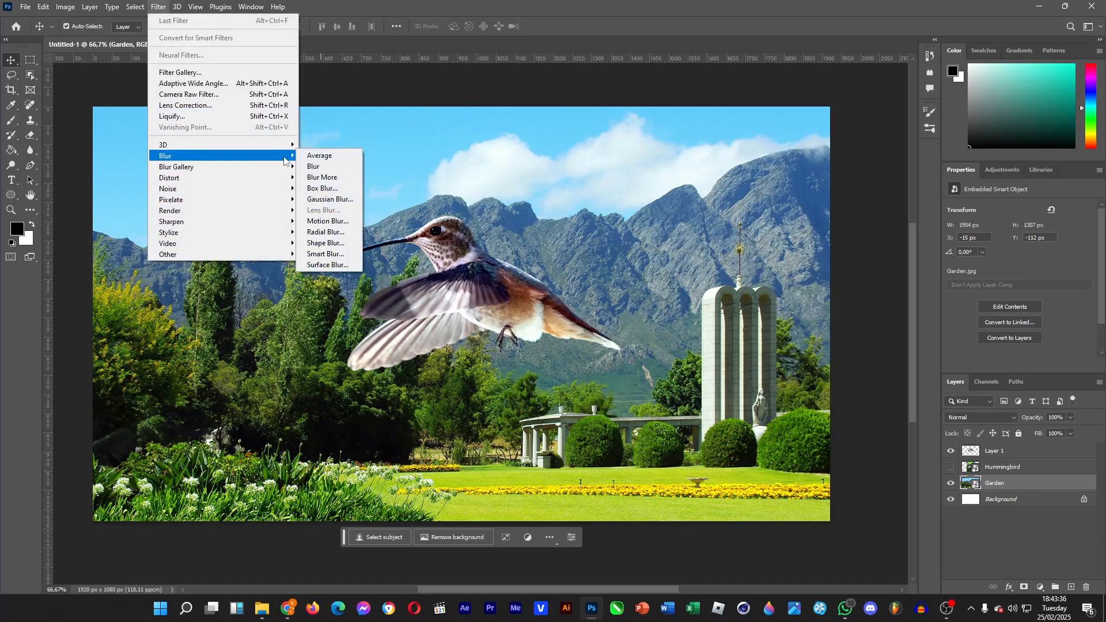
left_click(329, 199)
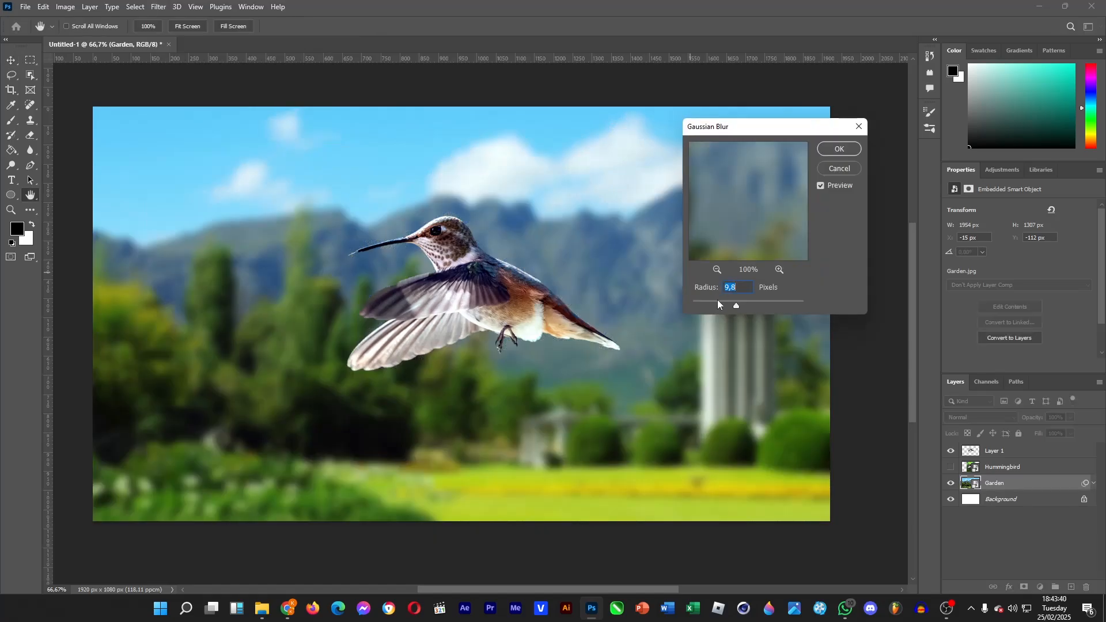
left_click_drag(718, 304, 714, 300)
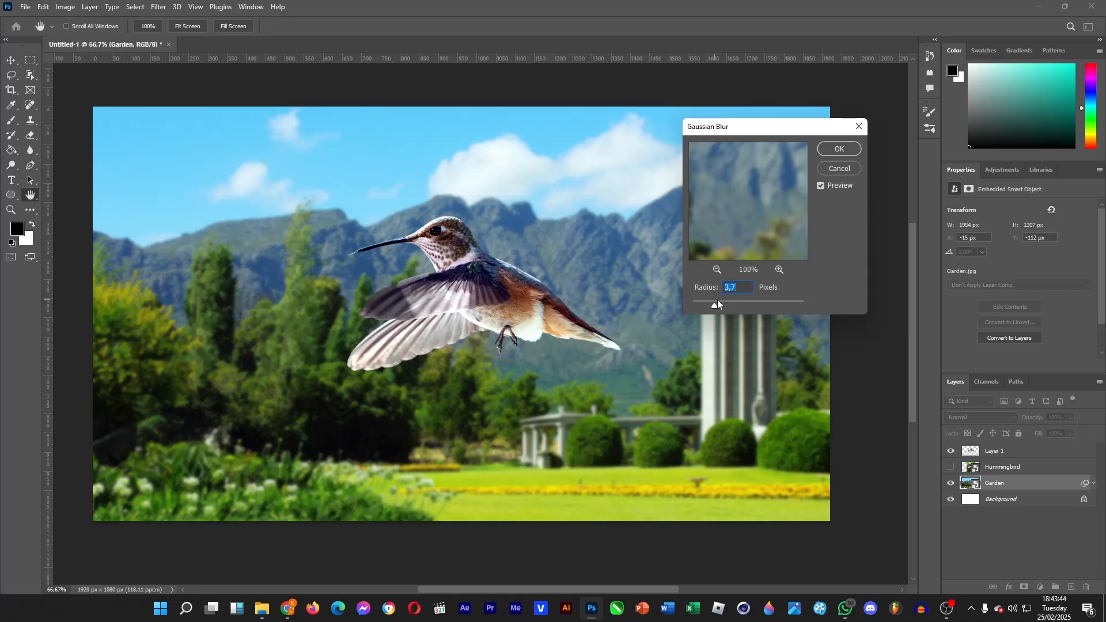
left_click(847, 150)
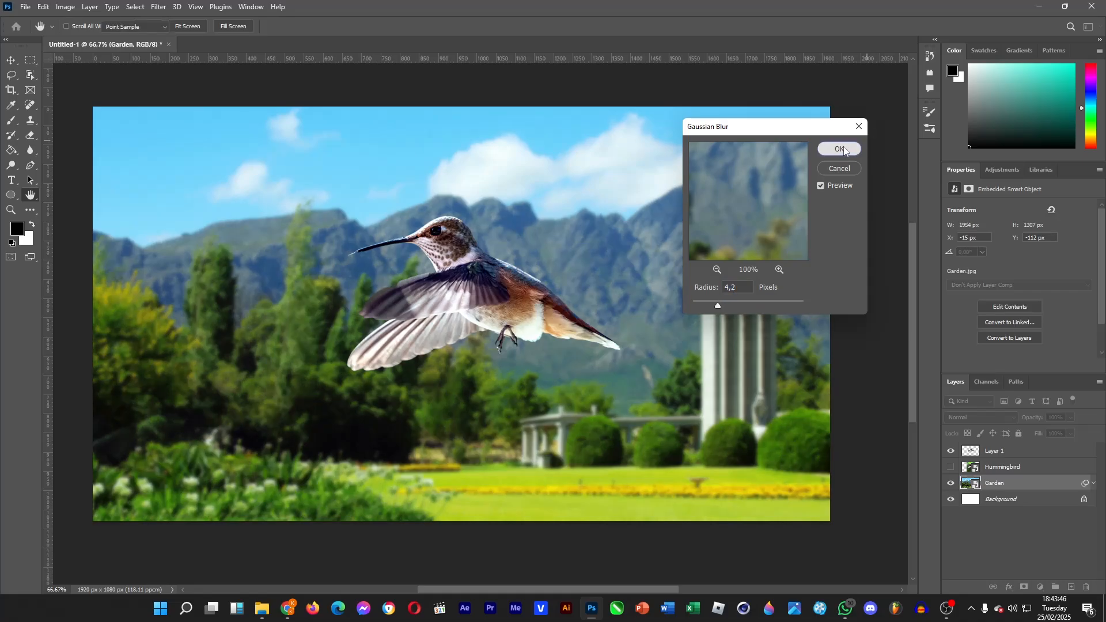
Step: Add Noise of 3.44% with Gaussian distribution to the Garden layer
left_click(159, 8)
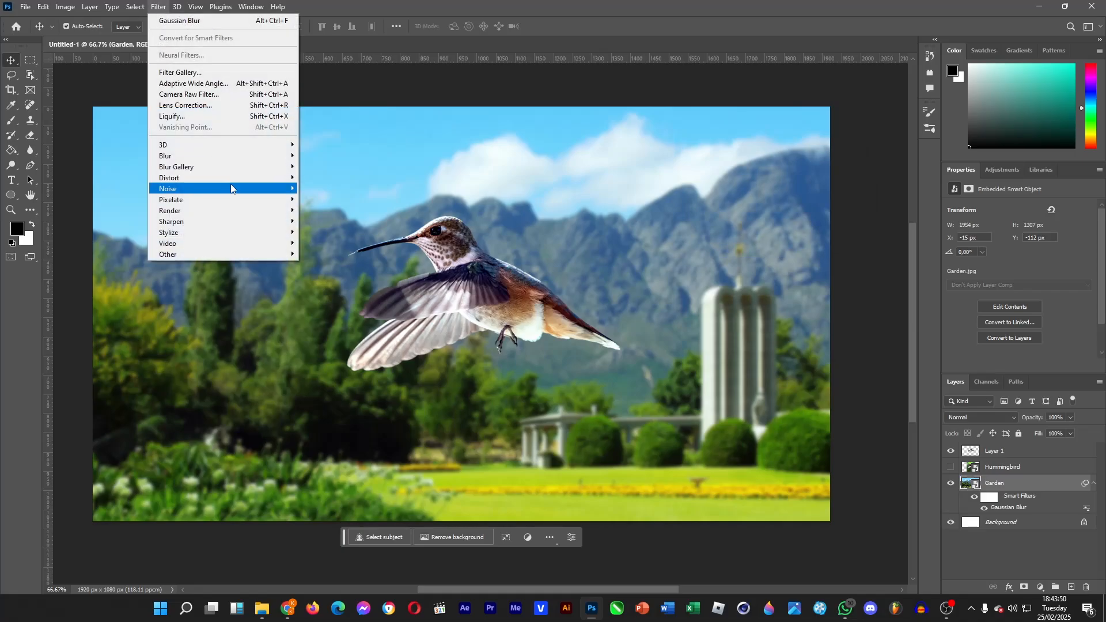
mouse_move(237, 189)
left_click(320, 187)
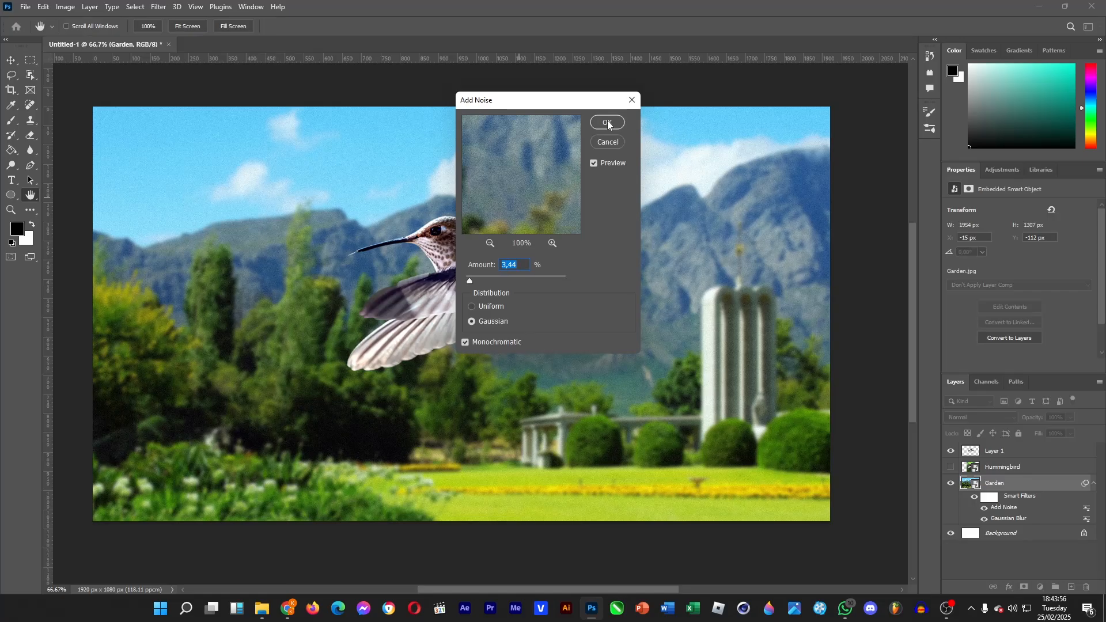
left_click(463, 343)
left_click(608, 122)
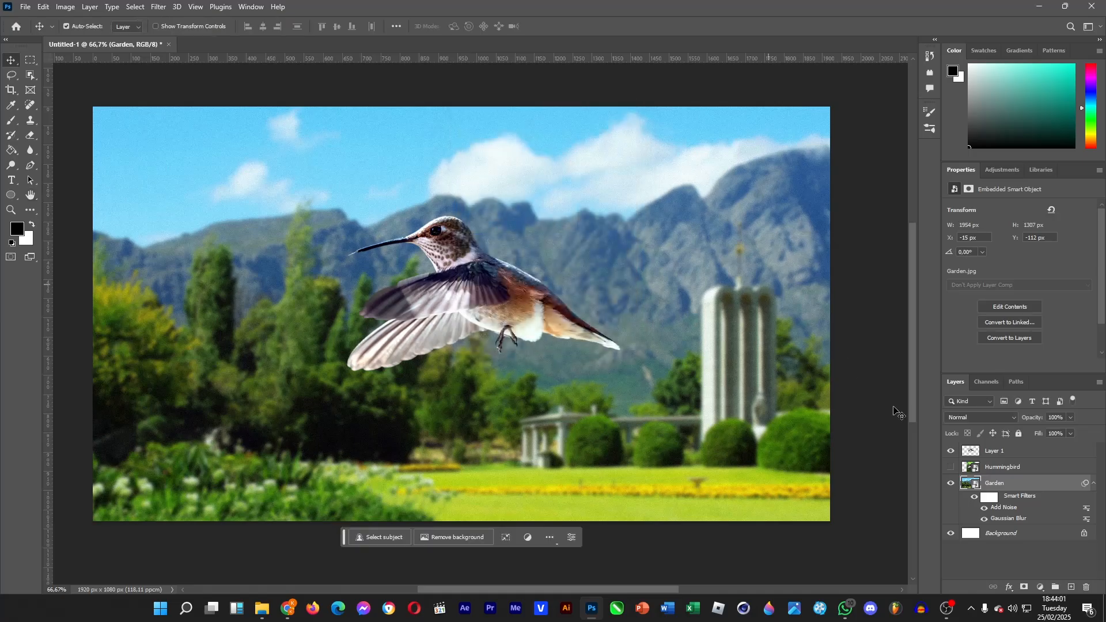
Step: Delete the hidden original Hummingbird layer
left_click(1008, 467)
left_click(1017, 447)
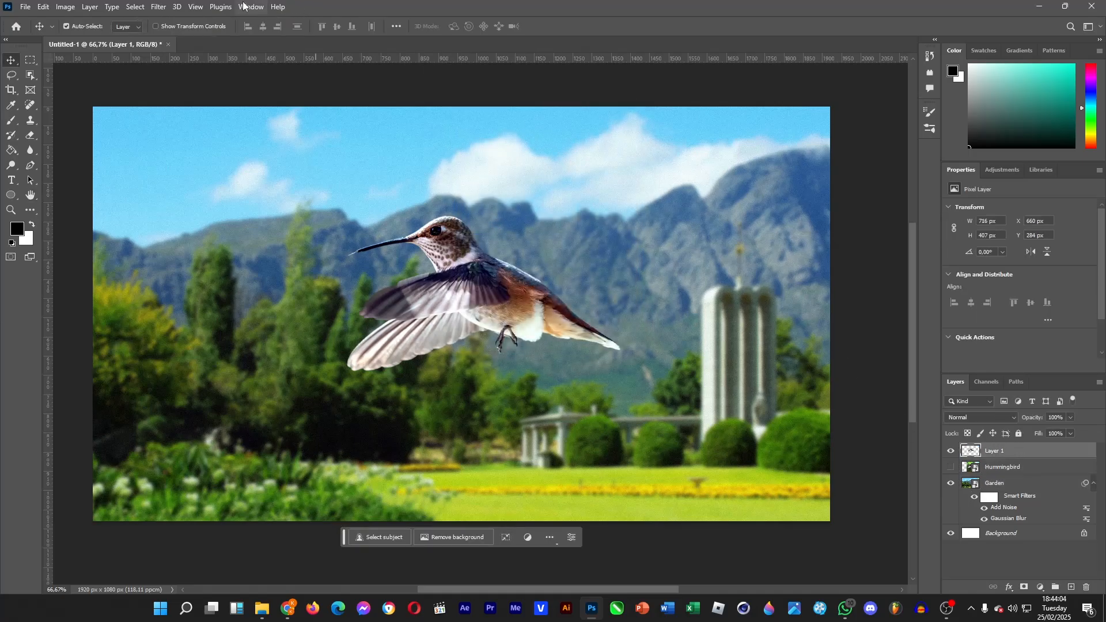
left_click(159, 7)
left_click(167, 24)
left_click(1013, 468)
key("Delete")
left_click(1004, 516)
key("Delete")
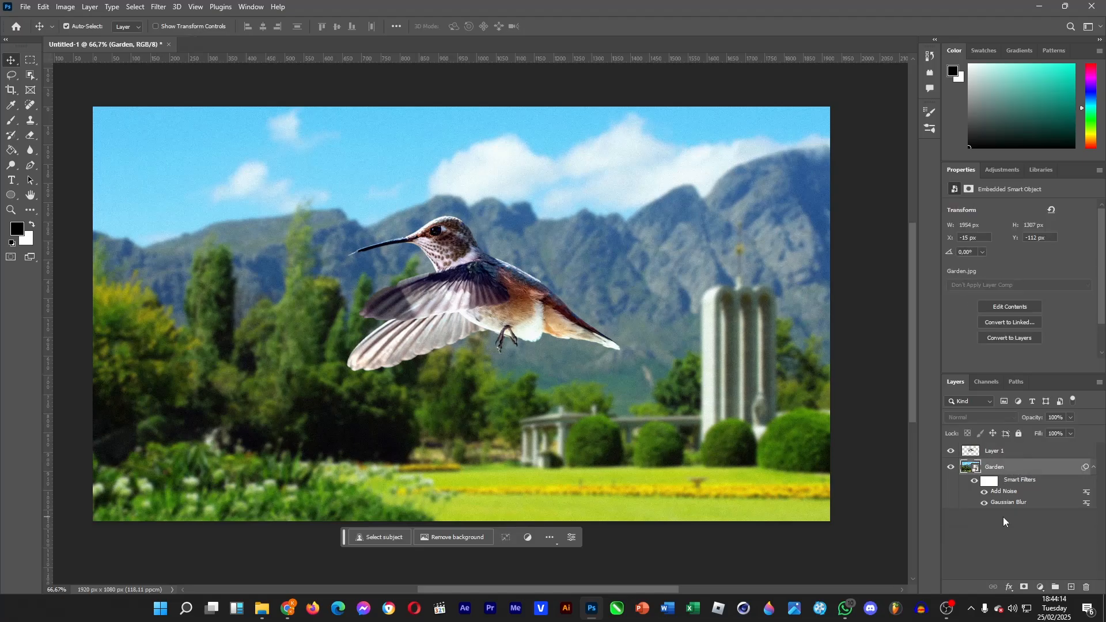
Step: Add a layer mask to the Layer 1 bird layer
left_click(1008, 451)
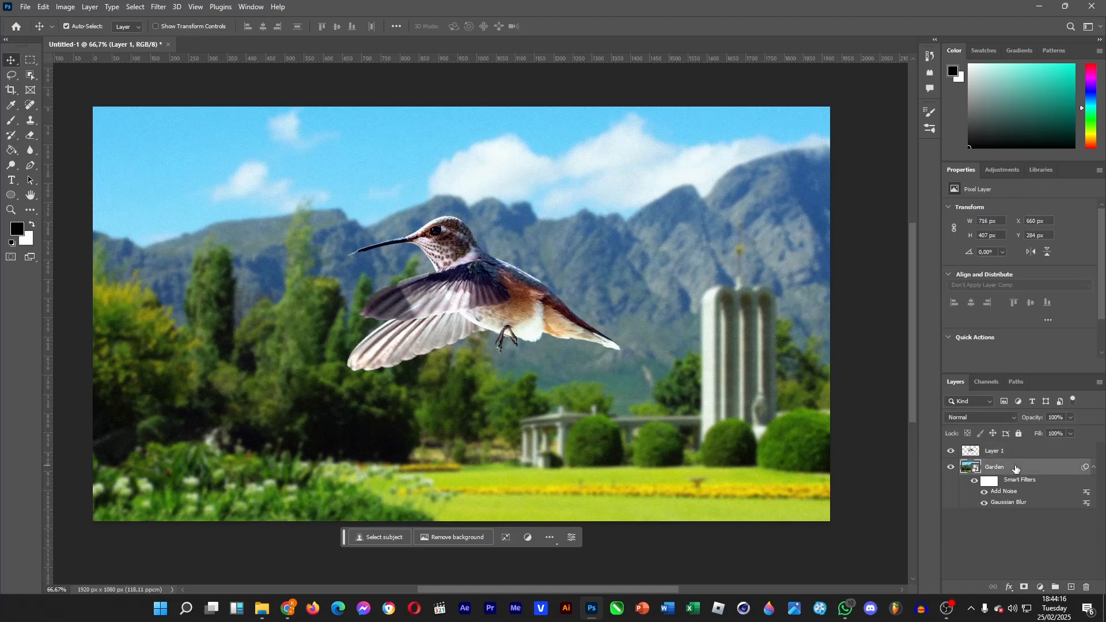
left_click(998, 466)
left_click(1005, 452)
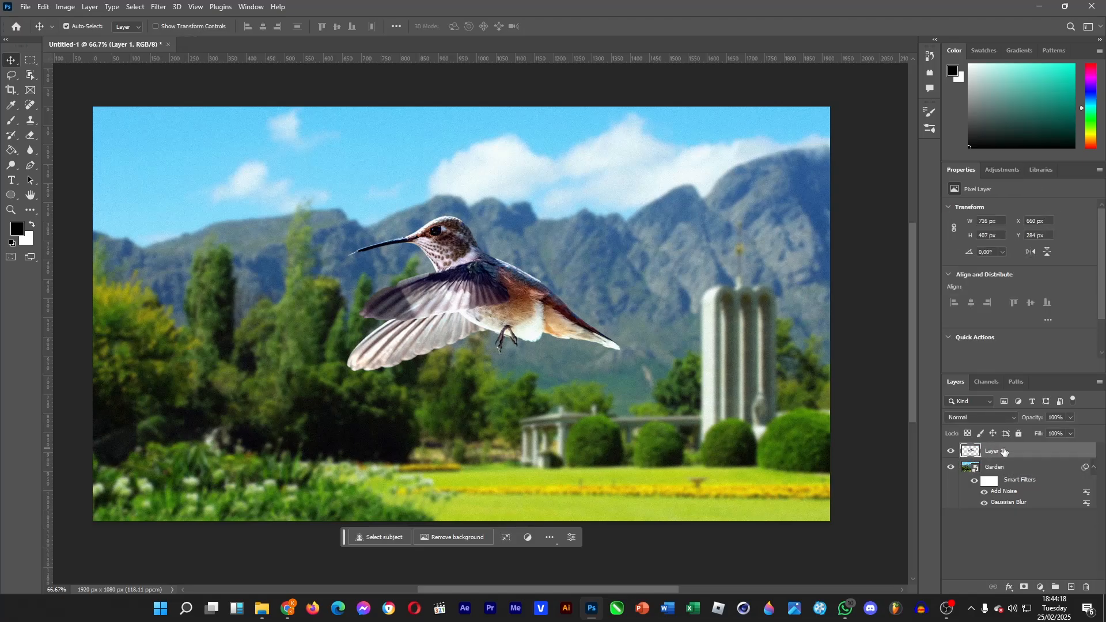
left_click(1024, 588)
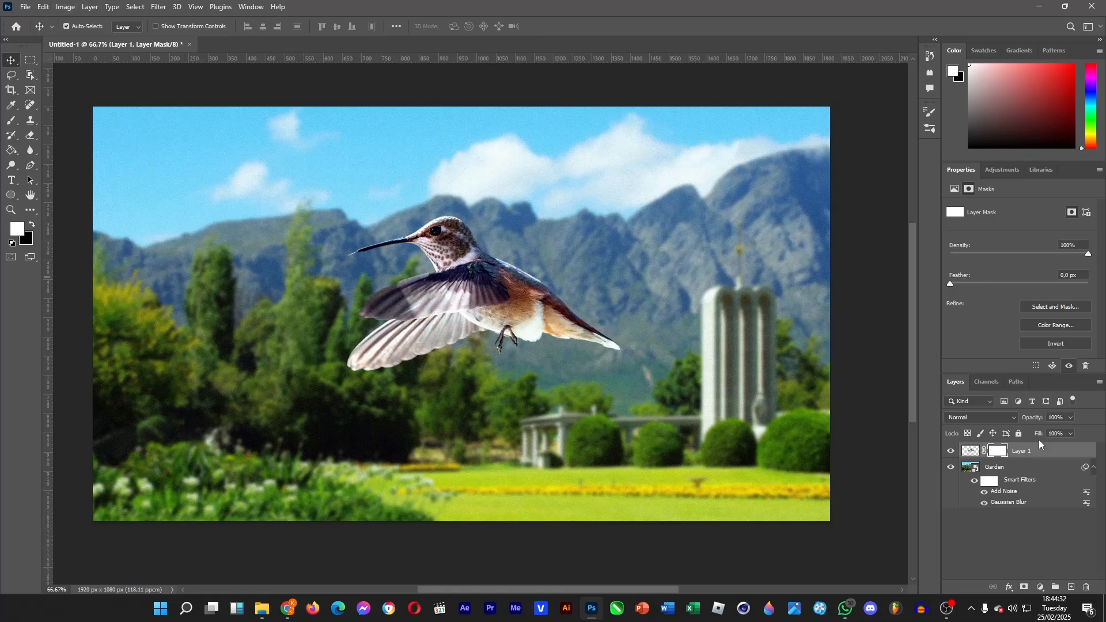
left_click(1033, 529)
Step: Add a Curves adjustment layer and shape an S-curve, lowering the shadows and raising the highlights
left_click(1041, 587)
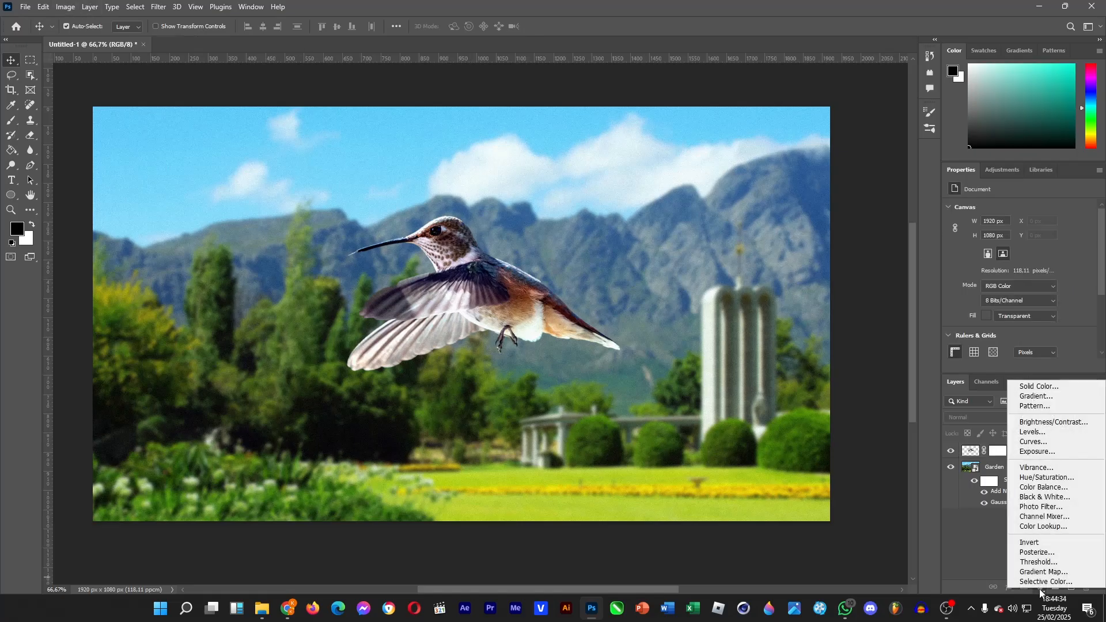
left_click(1032, 442)
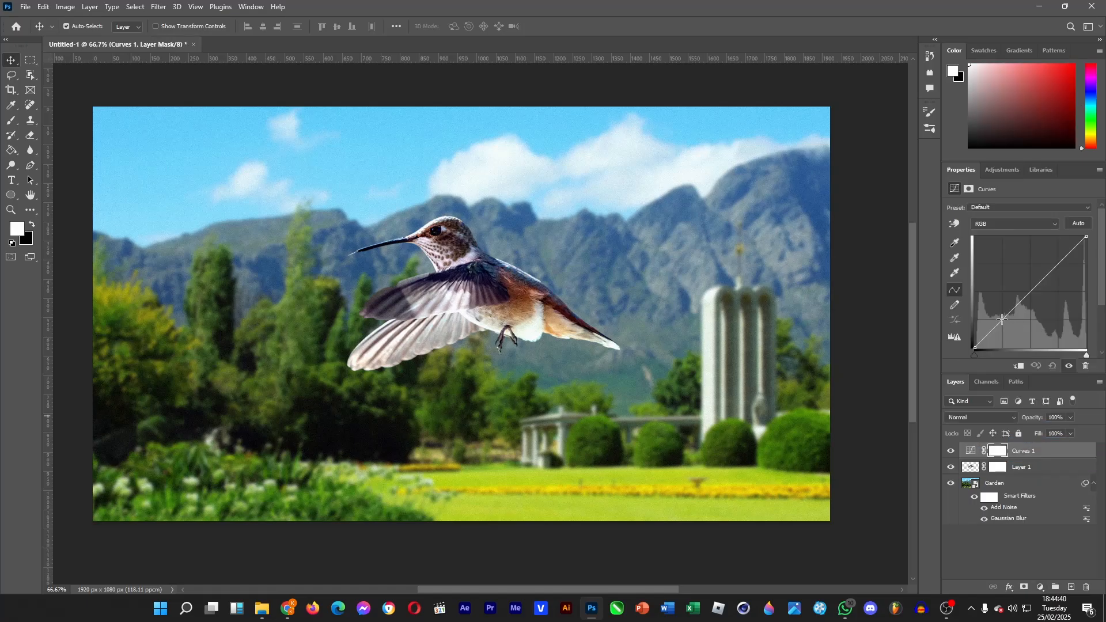
left_click_drag(1003, 320, 1004, 328)
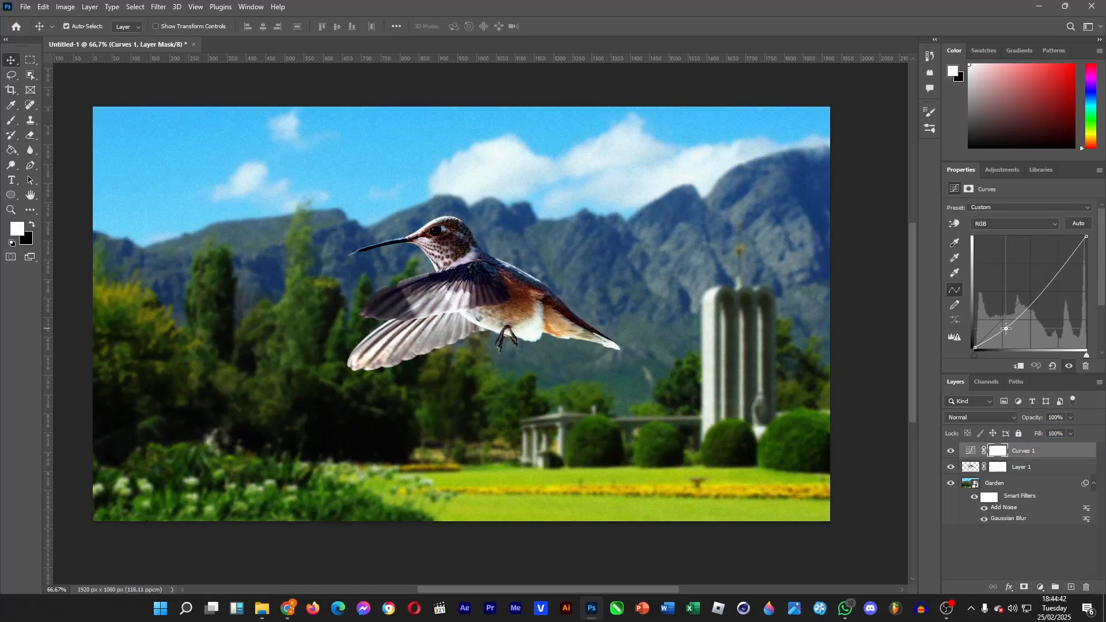
left_click(1060, 258)
left_click_drag(1059, 258, 1060, 255)
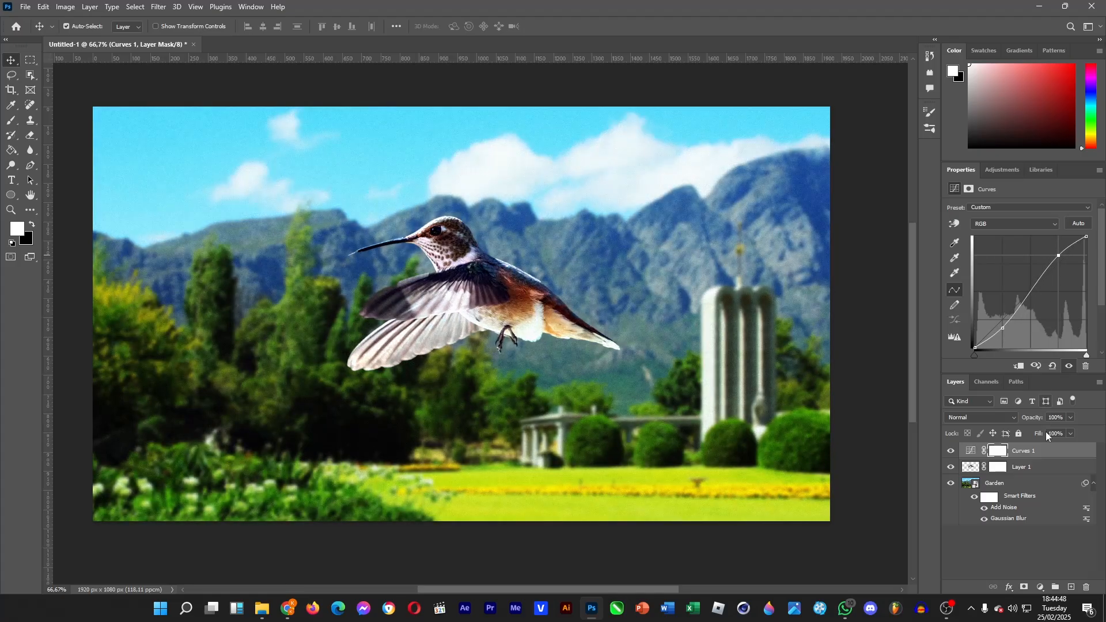
left_click(1040, 588)
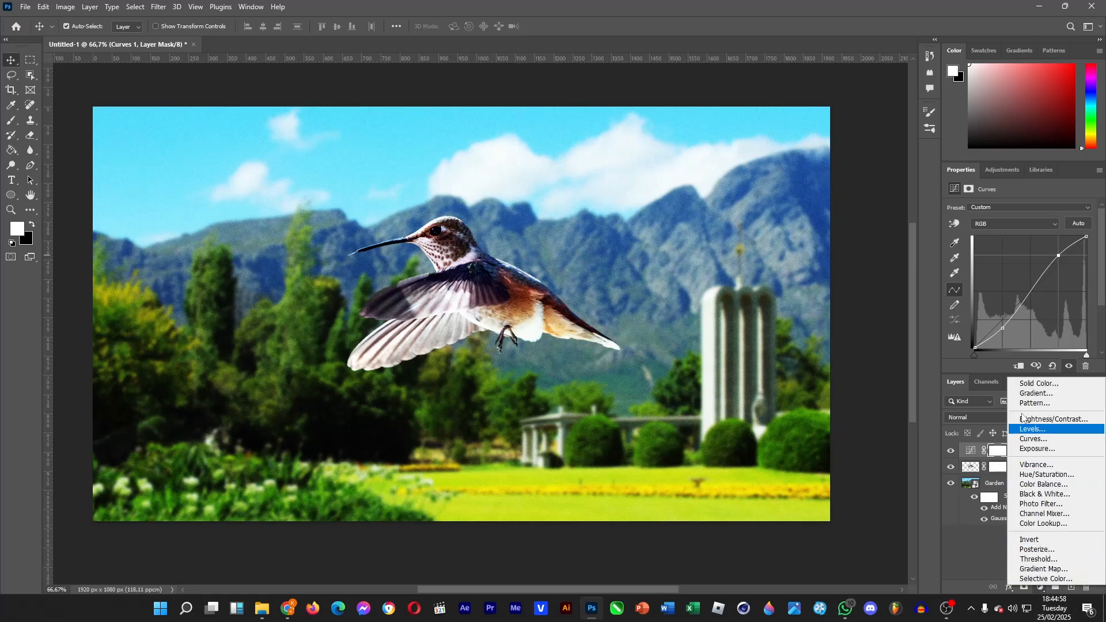
left_click(975, 536)
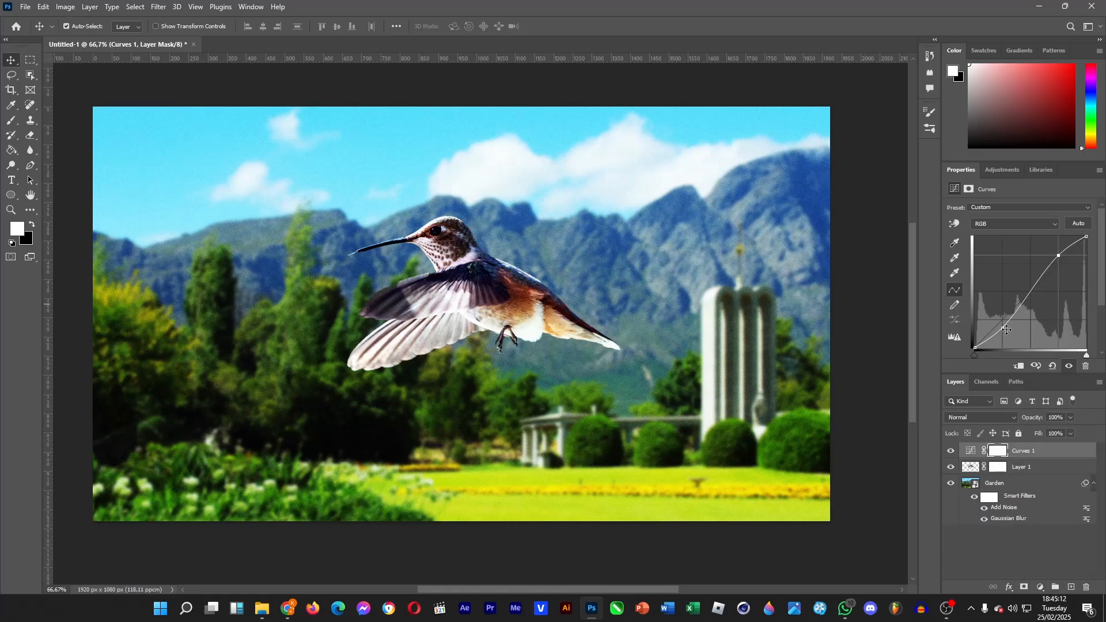
left_click_drag(1004, 324, 1003, 329)
Step: Move the Curves 1 adjustment layer below Layer 1 so it affects only the garden
left_click_drag(1000, 484, 998, 464)
left_click_drag(1022, 454, 1031, 477)
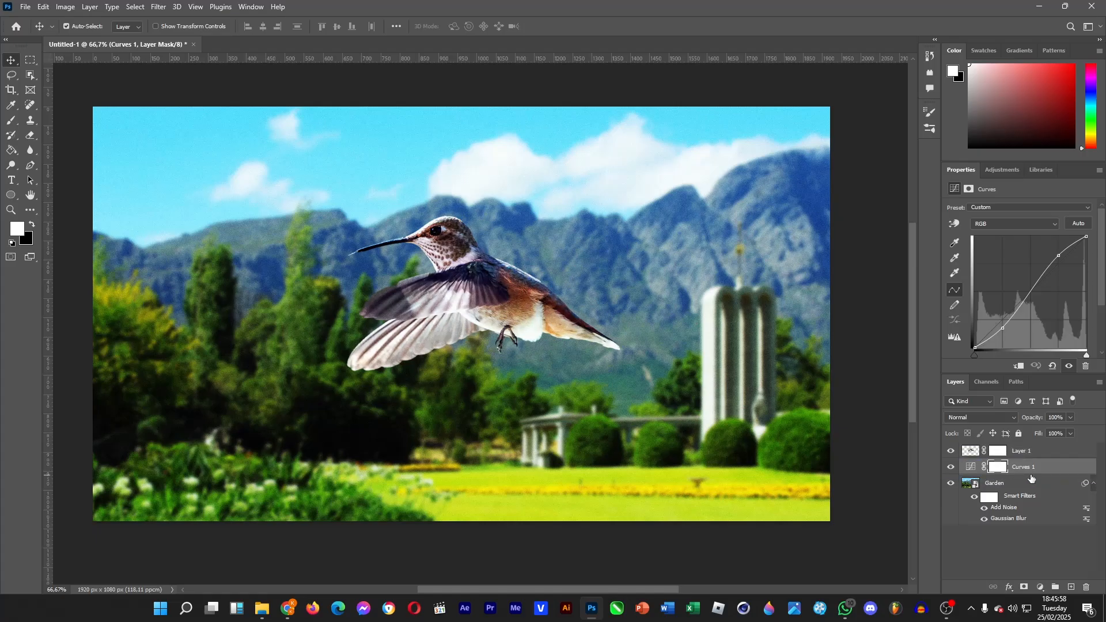
Step: Toggle the visibility of Layer 1 and Curves 1 to compare the composite with and without them
left_click(1024, 453)
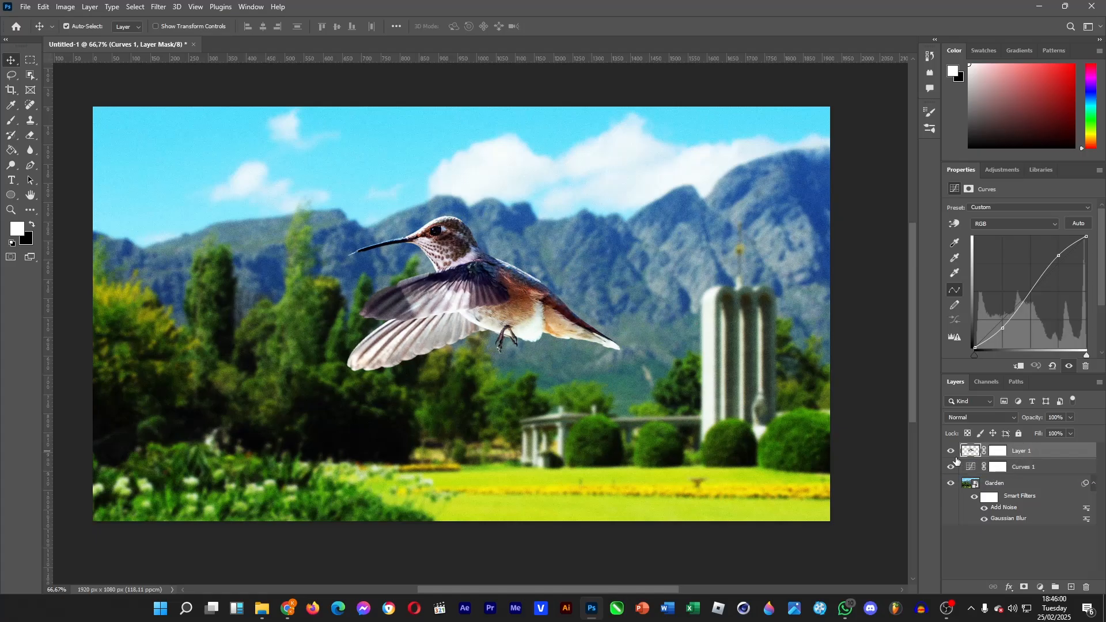
left_click(951, 452)
left_click(951, 452)
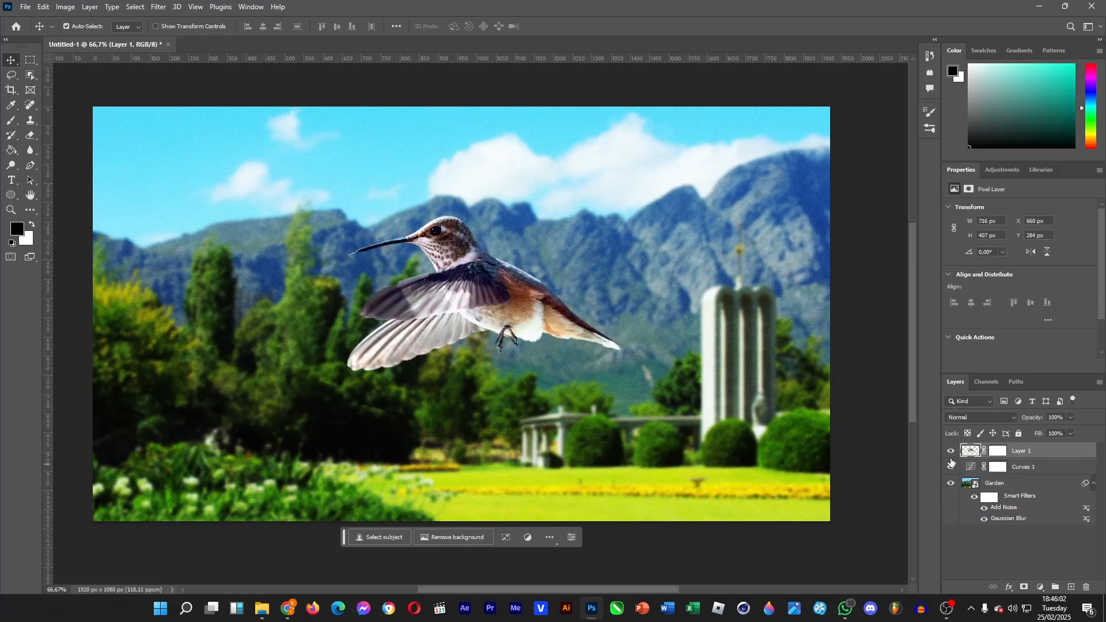
left_click(952, 468)
left_click(951, 468)
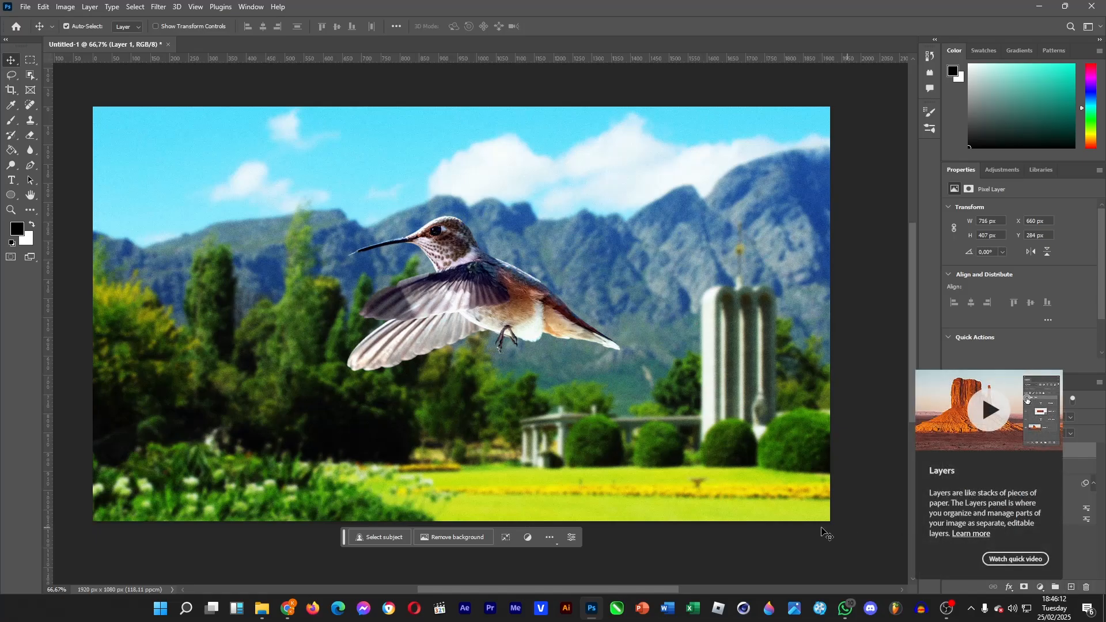
left_click(1052, 550)
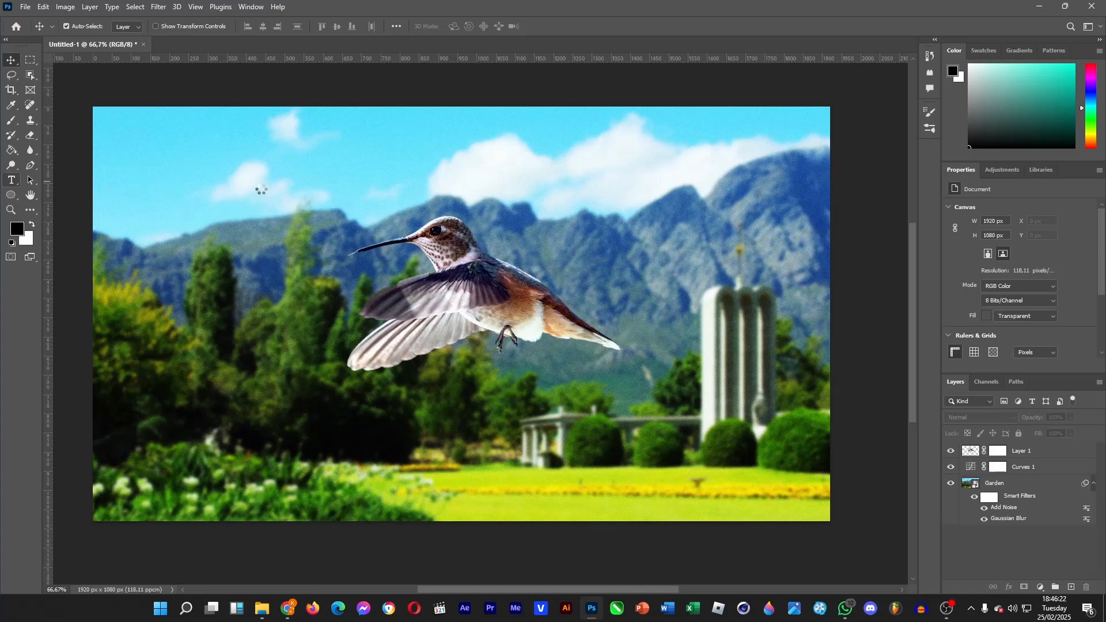
Step: Add the text "Bird" in the sky in the upper left of the image
key("t")
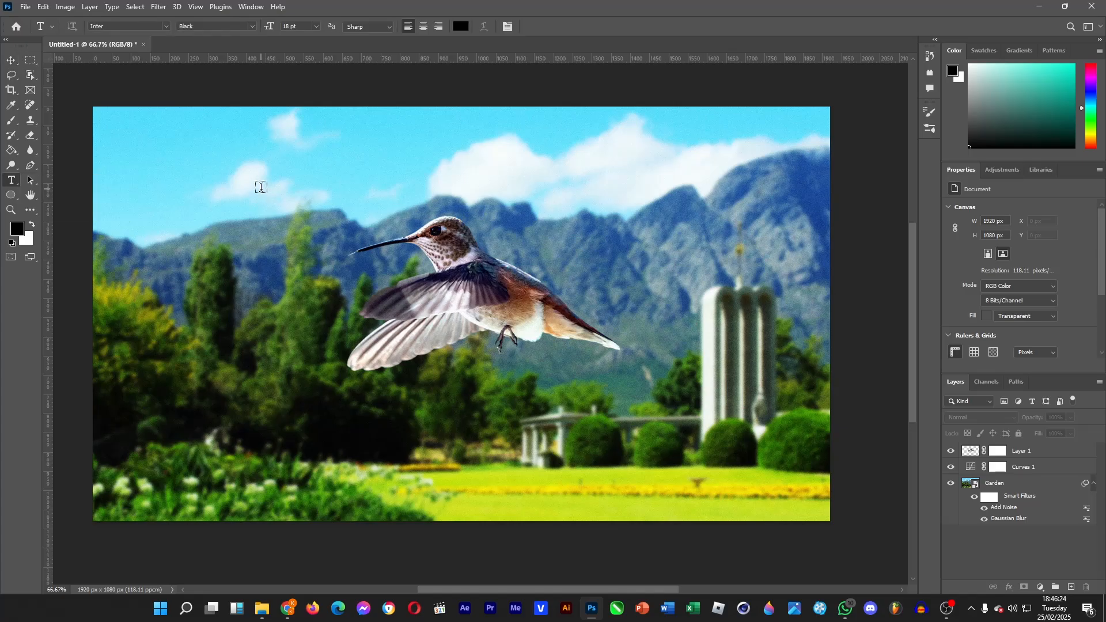
left_click(261, 188)
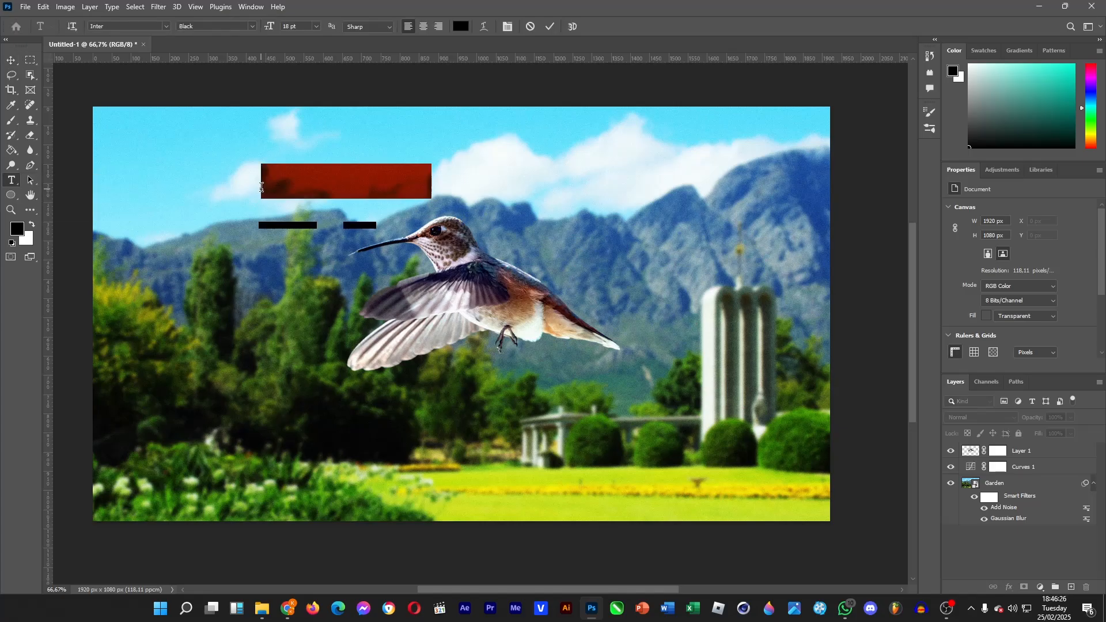
type("Bird")
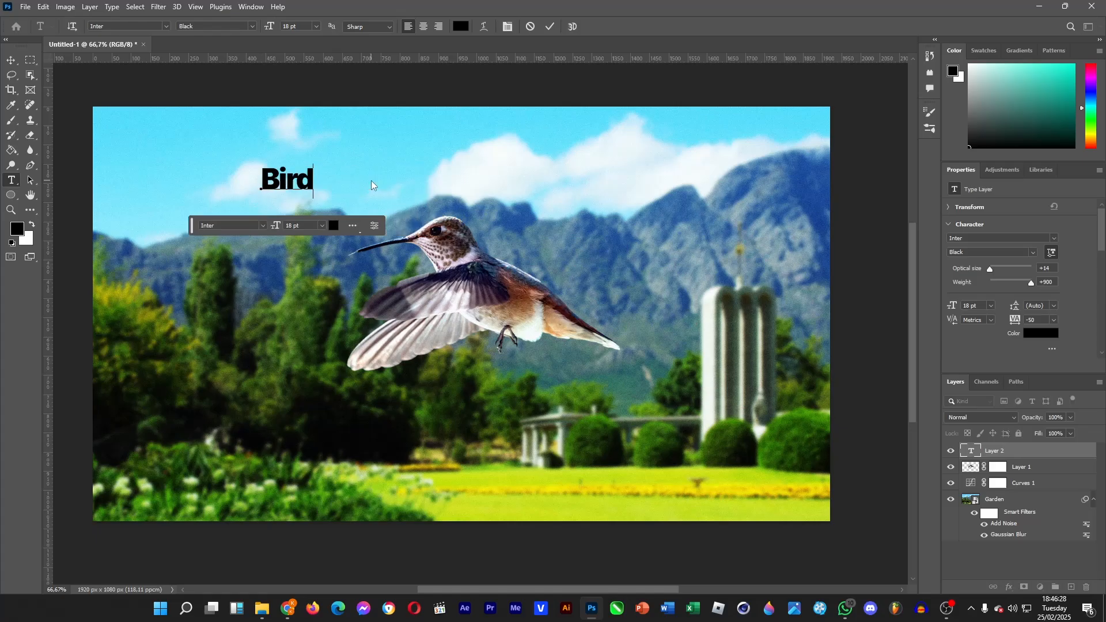
Step: Set the Bird text's font style to Medium and its colour to white (ffffff)
double_click(312, 174)
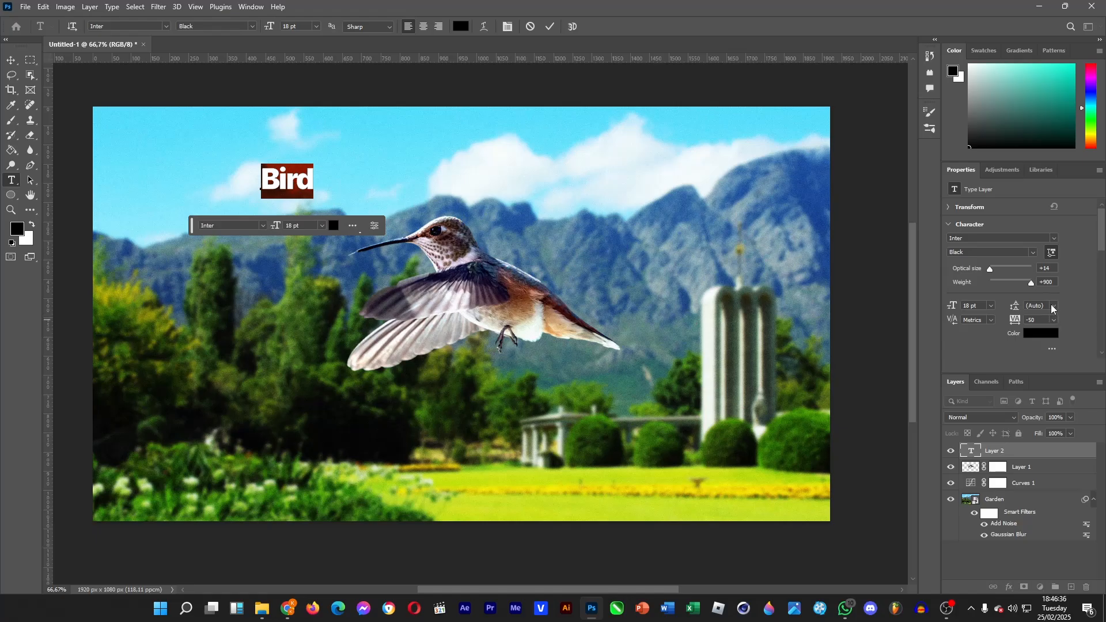
left_click(252, 26)
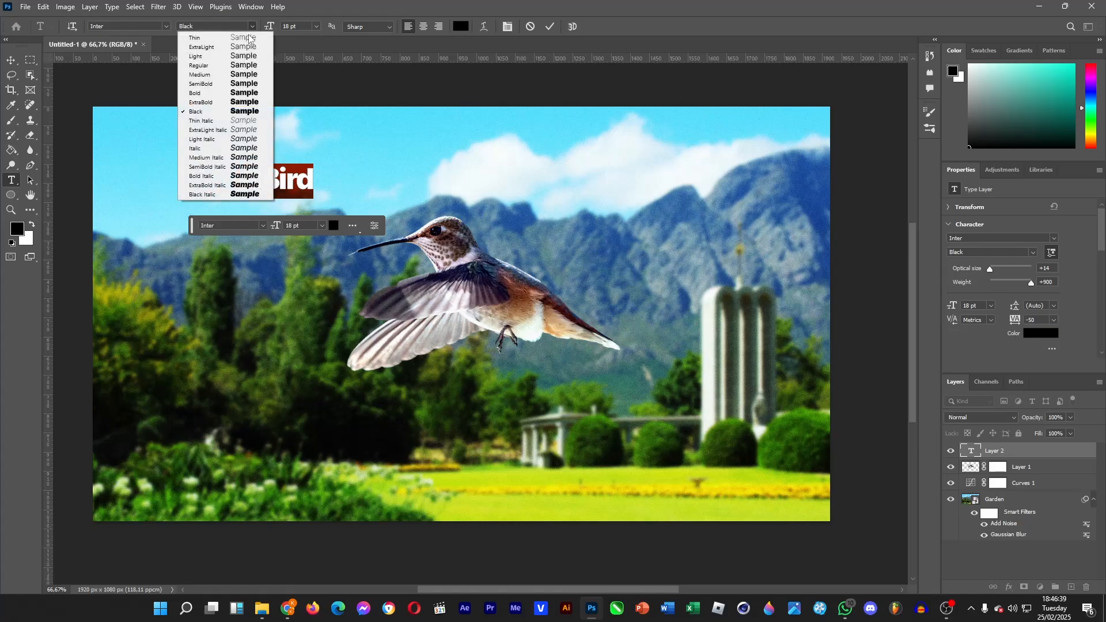
left_click(241, 75)
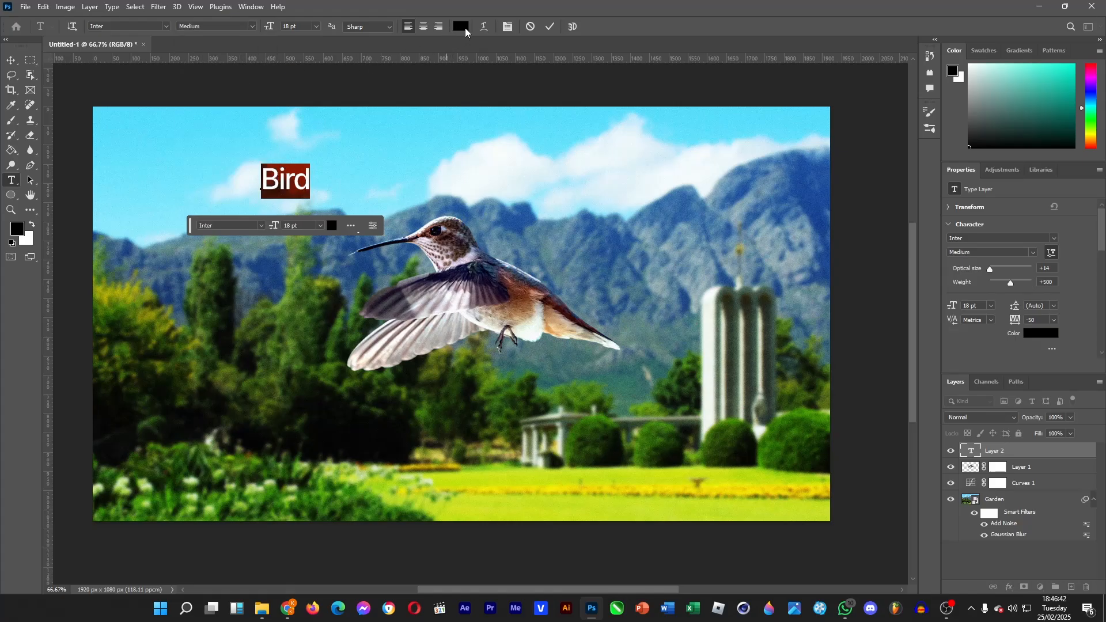
left_click(461, 26)
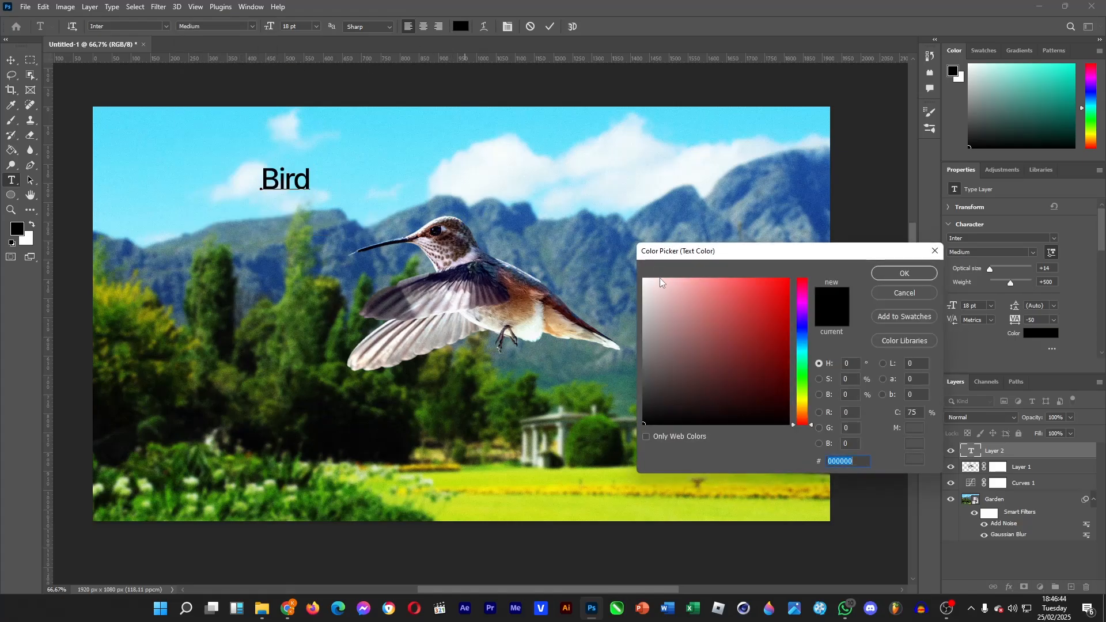
type("ffffff")
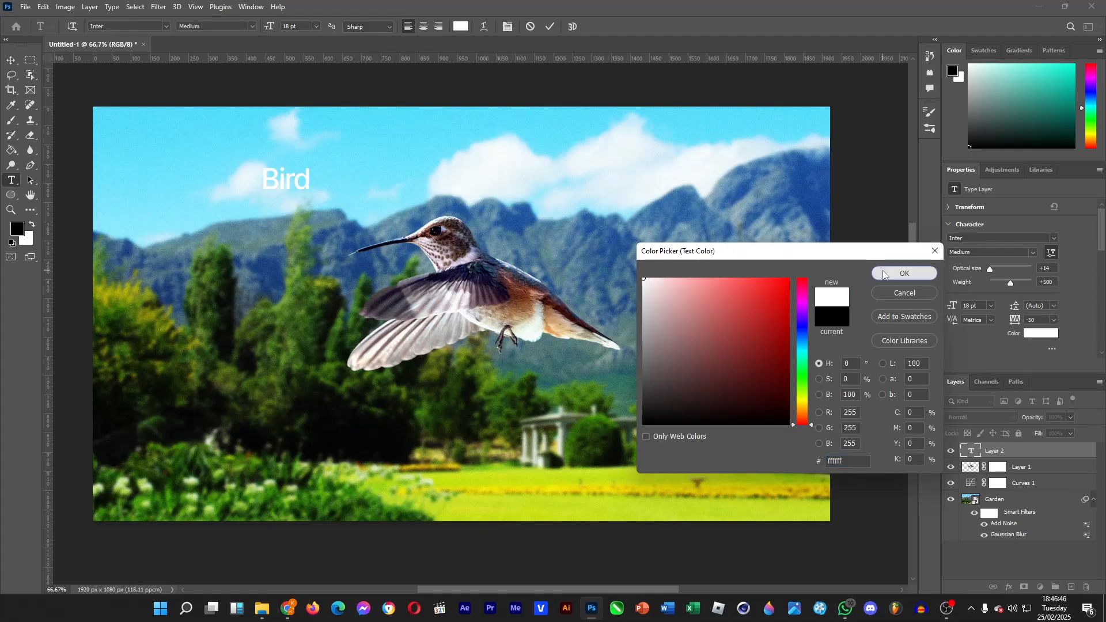
left_click(887, 274)
Step: Move the Bird text down to the left of the hummingbird's wings
left_click(12, 63)
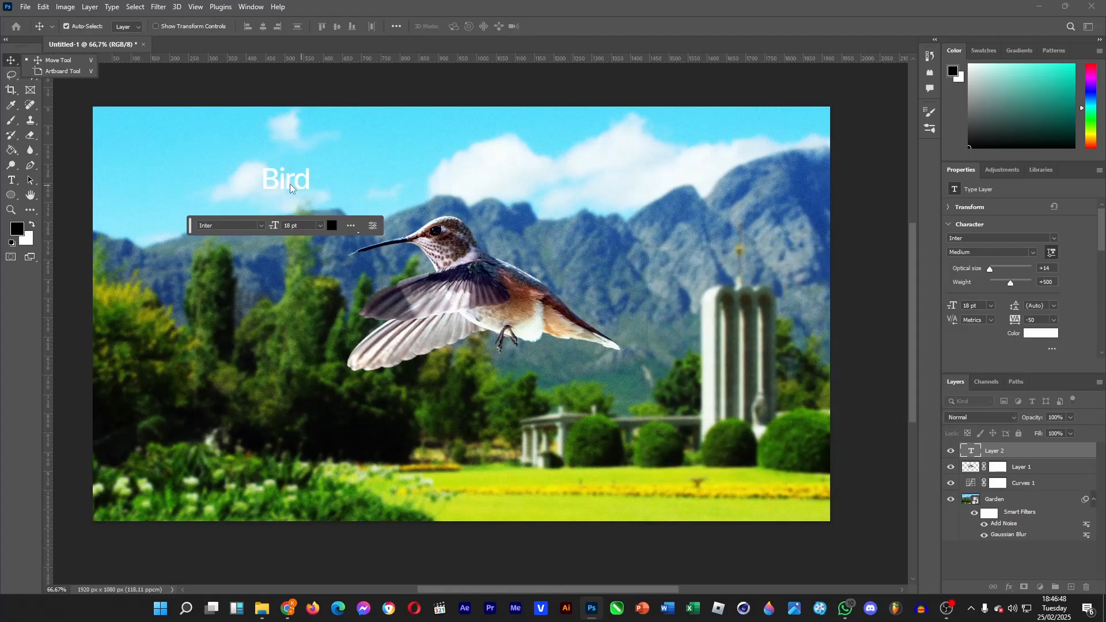
left_click_drag(288, 181, 214, 321)
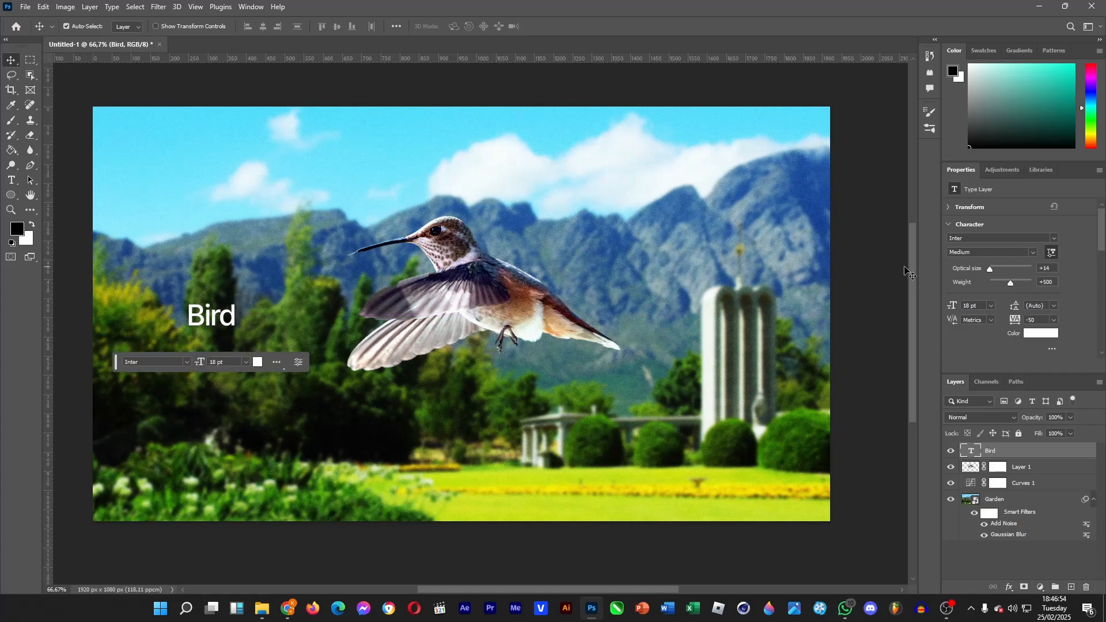